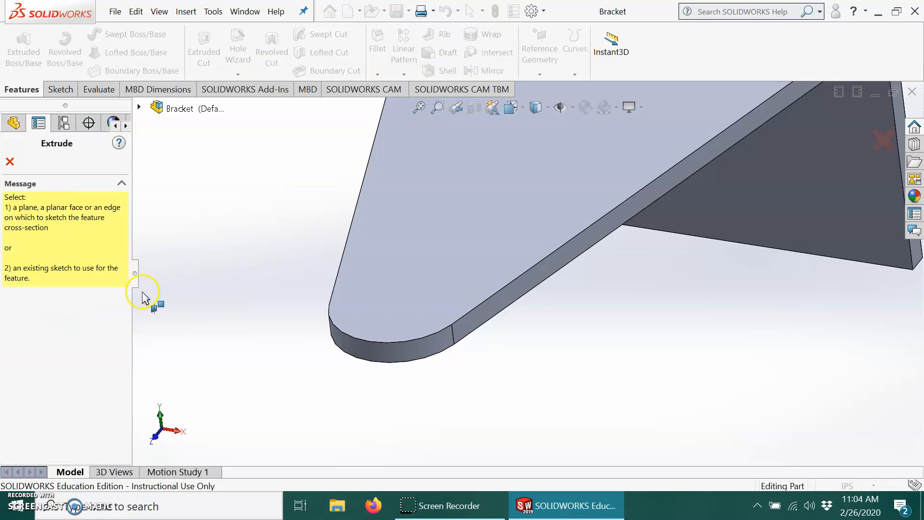
pyautogui.click(424, 272)
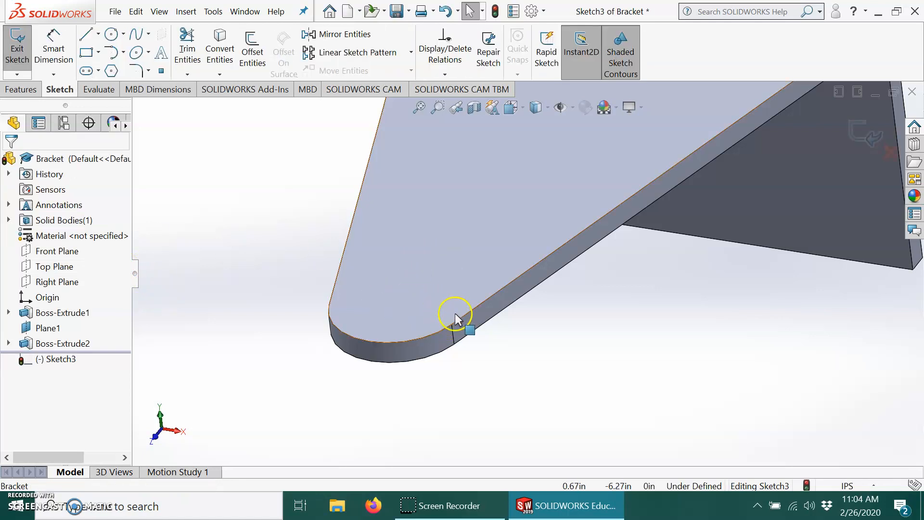
pyautogui.click(58, 359)
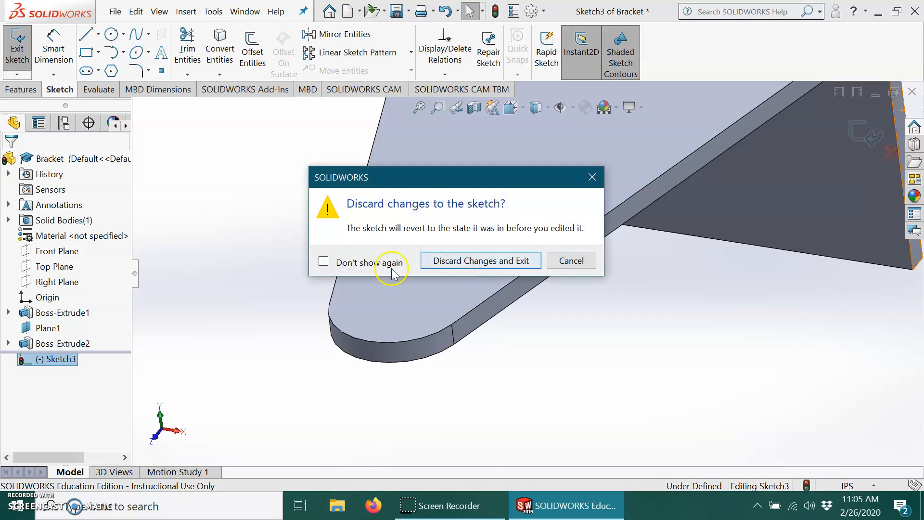
pyautogui.click(473, 260)
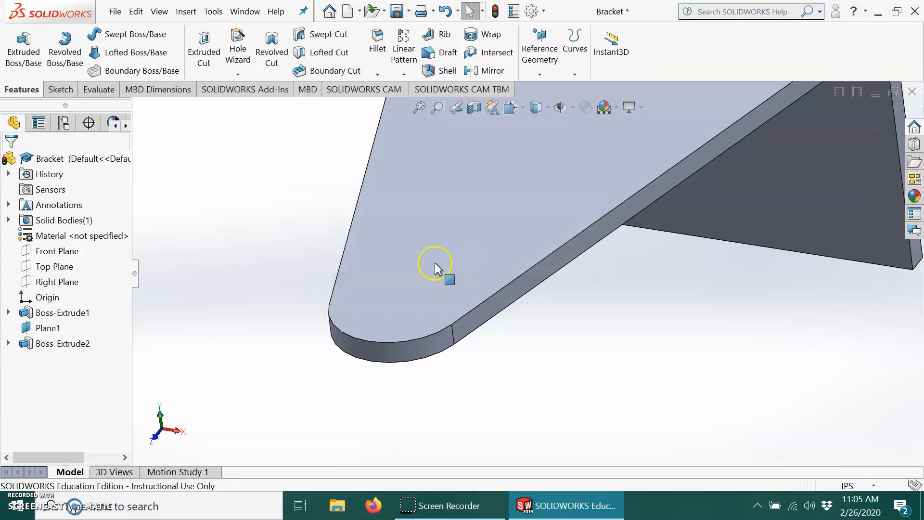
# Step: Start an Extruded Boss on the arm's upper face and sketch a circle about 1.06 in in diameter, concentric with the rounded end
pyautogui.click(21, 51)
pyautogui.click(365, 229)
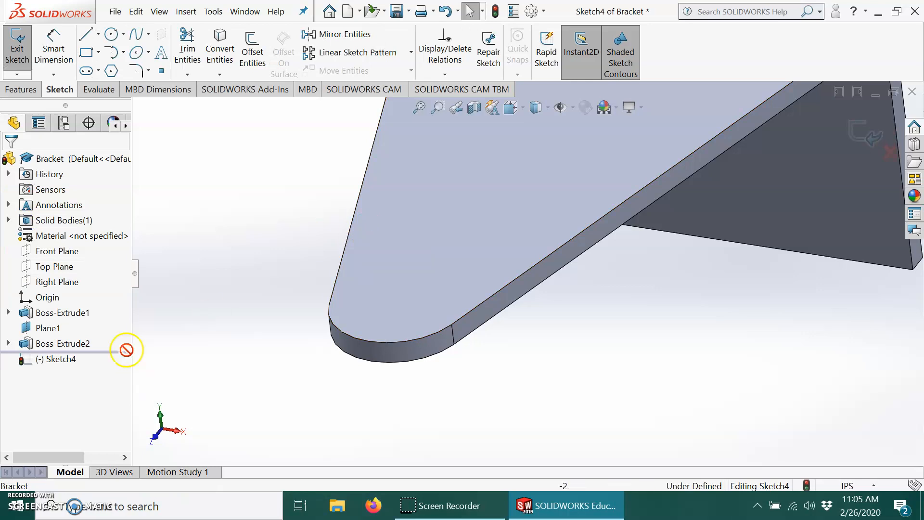
pyautogui.click(111, 34)
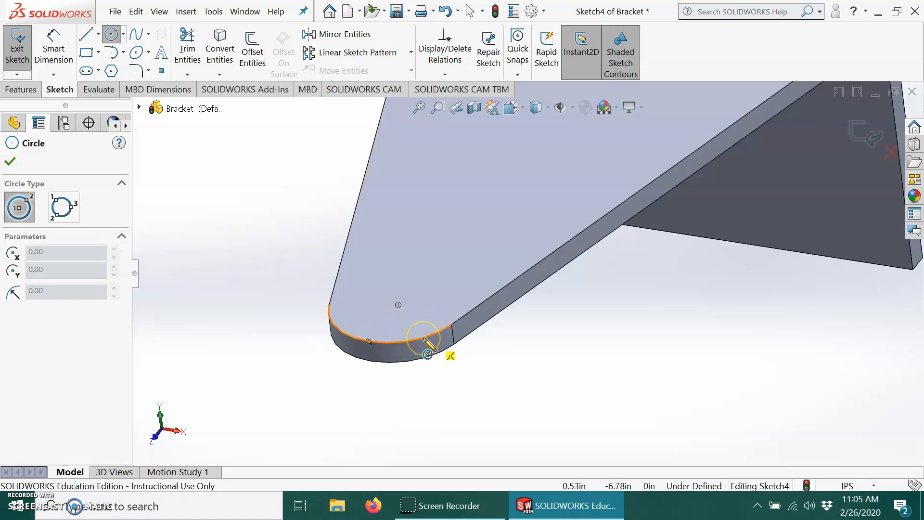
pyautogui.click(398, 305)
pyautogui.click(445, 312)
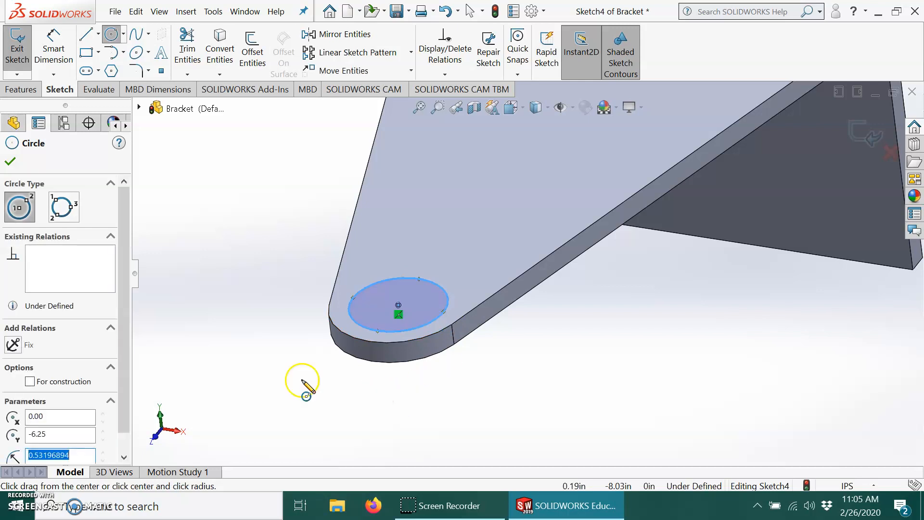
pyautogui.click(11, 161)
# Step: Dimension the circle at the arm's rounded end to a diameter of 1 in
pyautogui.click(42, 54)
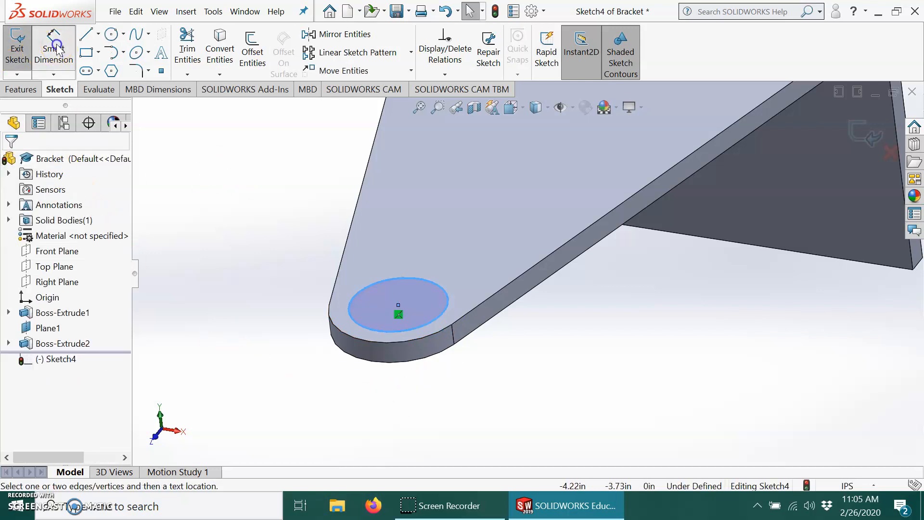
pyautogui.click(446, 295)
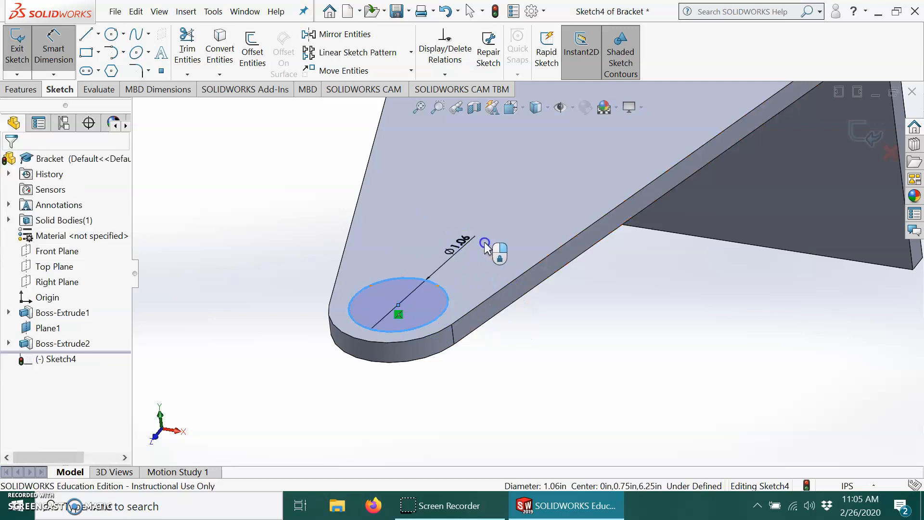
pyautogui.click(485, 259)
pyautogui.write('1')
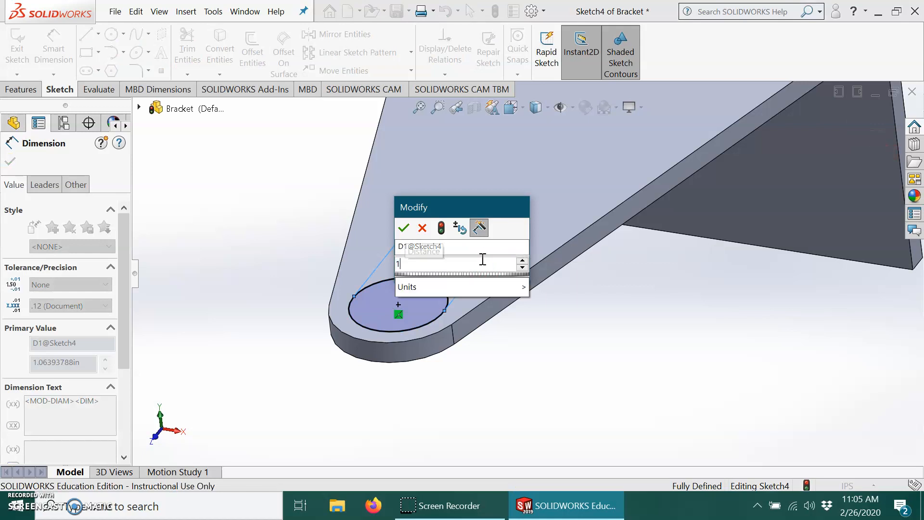
pyautogui.click(404, 228)
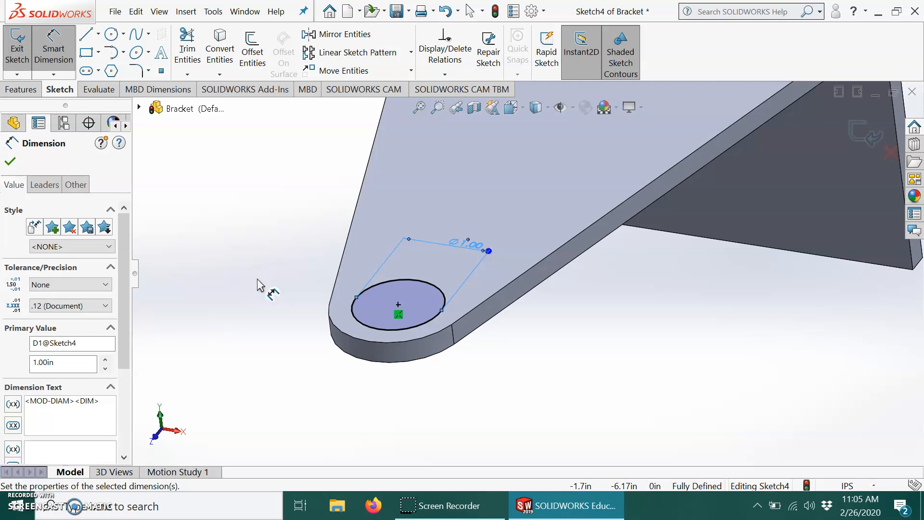
pyautogui.click(9, 162)
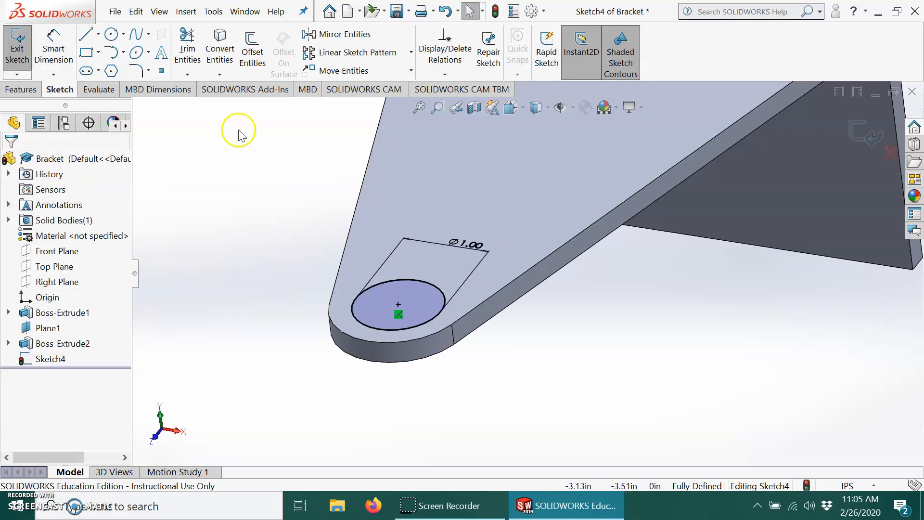
# Step: Finish the circle sketch and extrude it as a blind boss 0.05 in upward from the arm's face
pyautogui.click(876, 140)
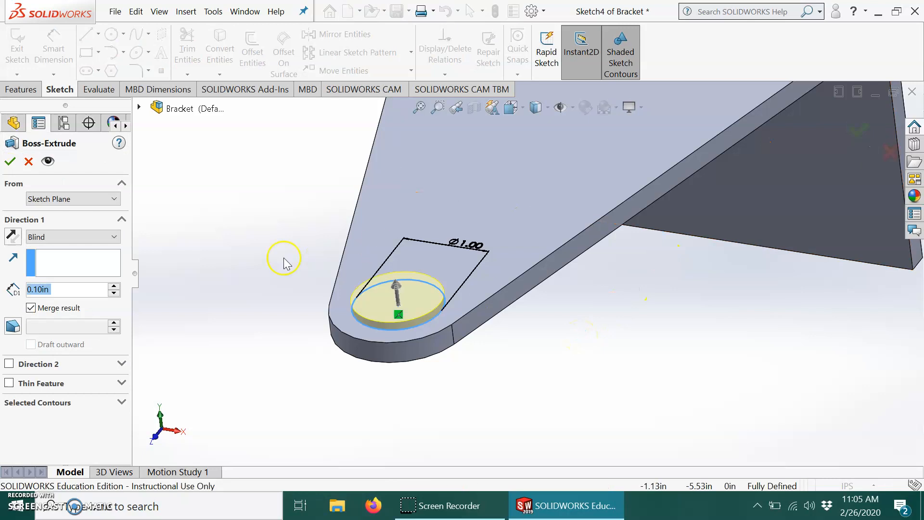
pyautogui.write('.05')
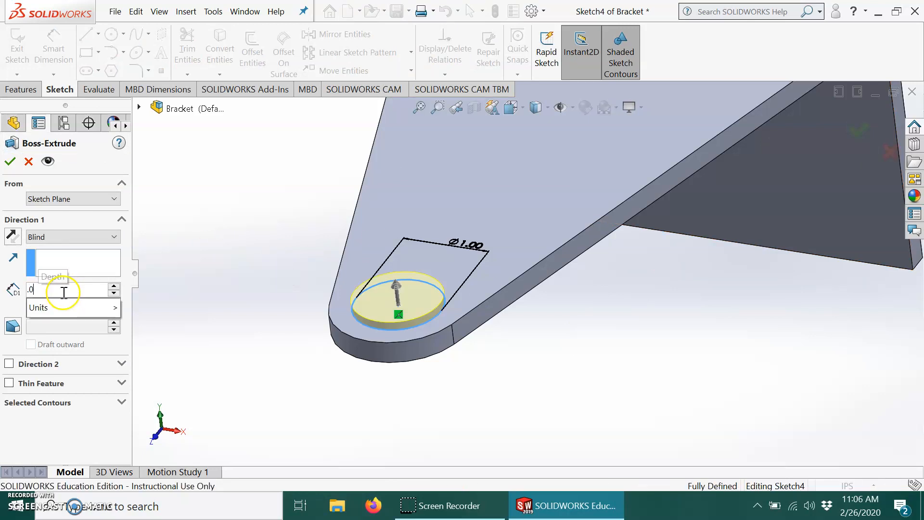
pyautogui.click(16, 162)
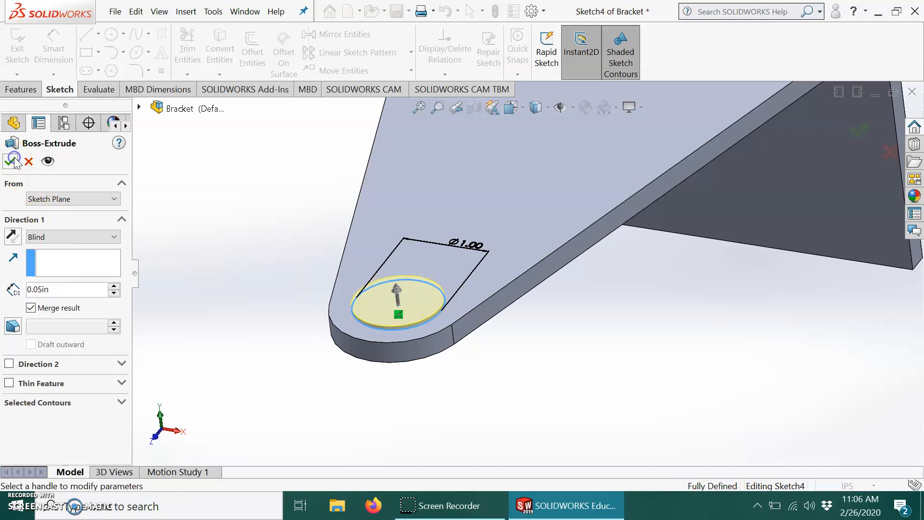
pyautogui.click(3, 163)
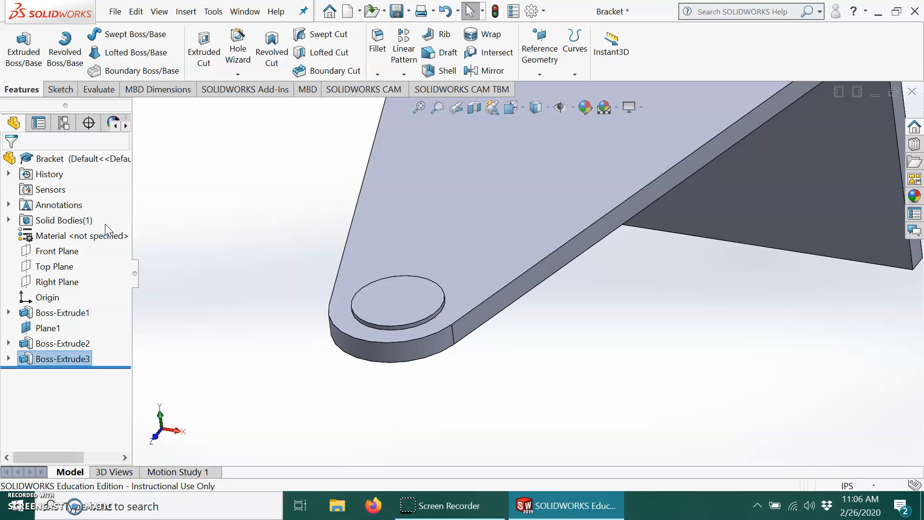
# Step: Start an Extruded Boss sketch on the Right Plane and orient the view normal to it
pyautogui.scroll(5, 480, 268)
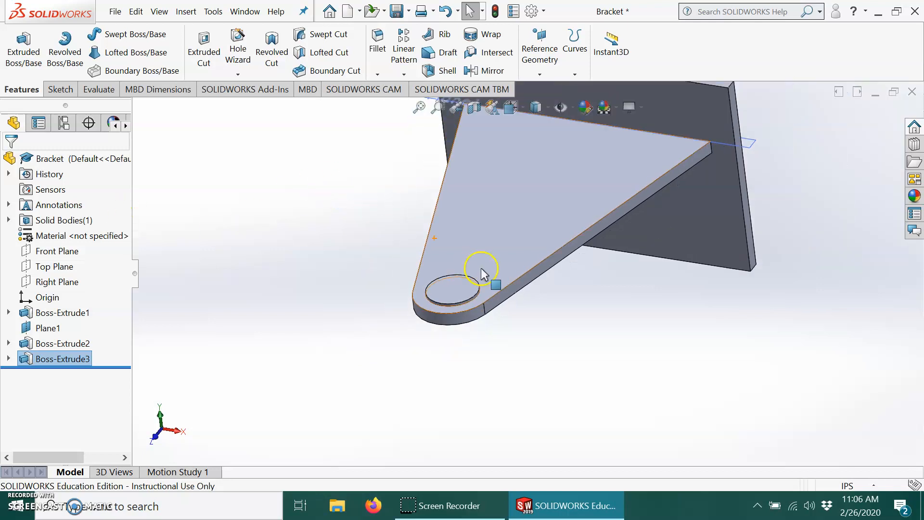
pyautogui.moveTo(495, 329); pyautogui.dragTo(527, 190, button='middle')
pyautogui.click(510, 314)
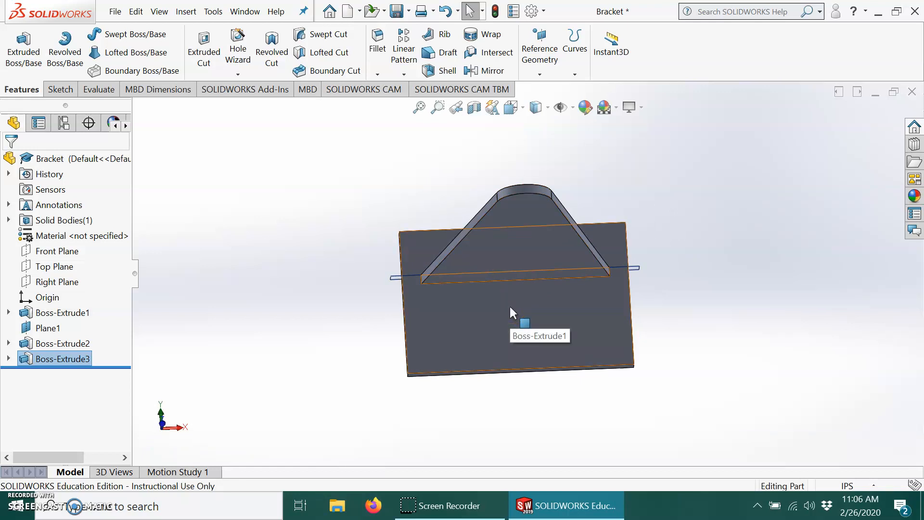
pyautogui.moveTo(601, 300); pyautogui.dragTo(642, 284, button='middle')
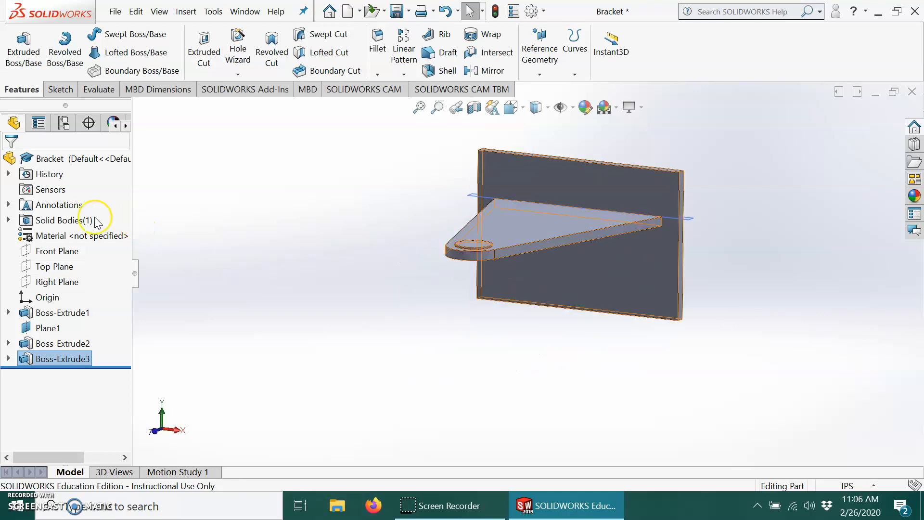
pyautogui.click(57, 283)
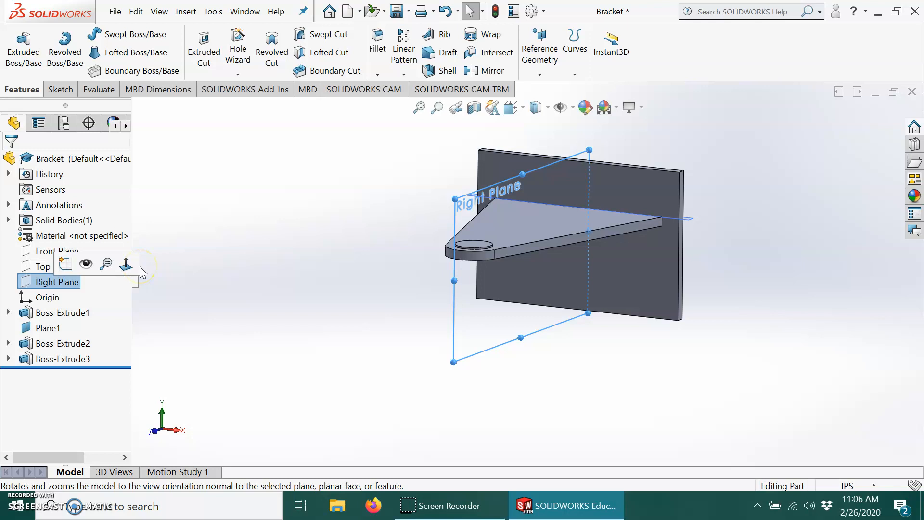
pyautogui.click(28, 58)
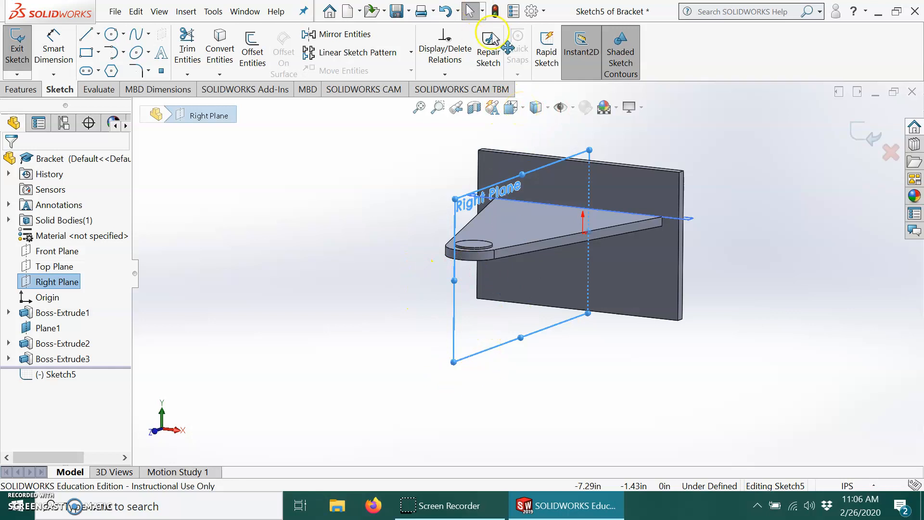
pyautogui.click(524, 109)
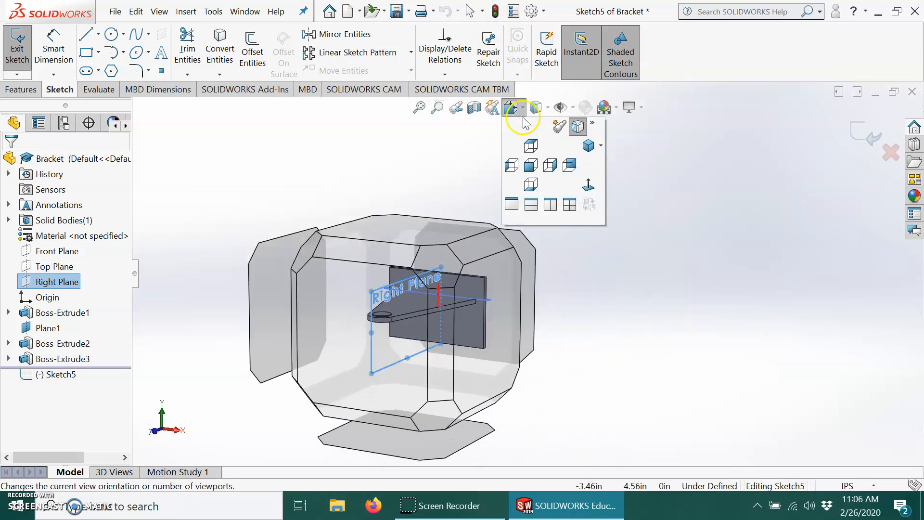
pyautogui.click(588, 185)
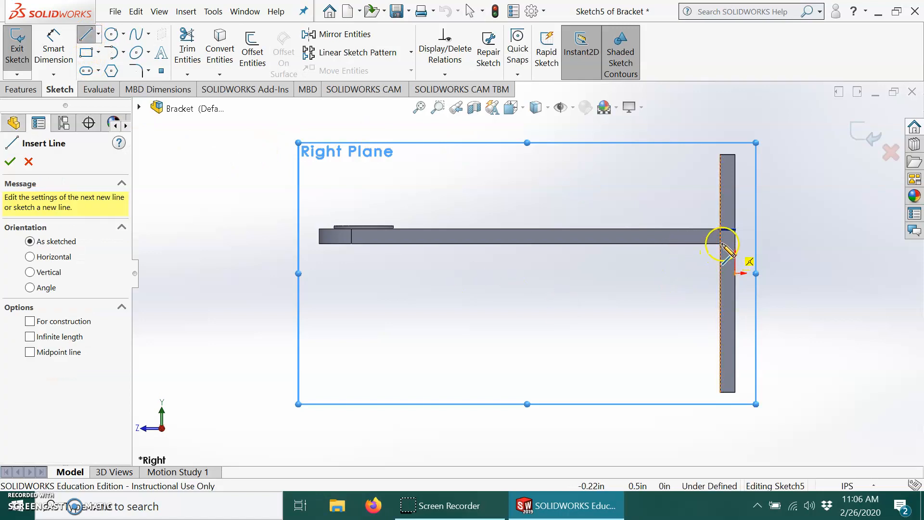
# Step: Sketch a closed triangle from the arm-plate inner corner, about 2.08 in down the plate and about 5.66 in along the arm's underside
pyautogui.scroll(3, 712, 262)
pyautogui.scroll(-5, 708, 272)
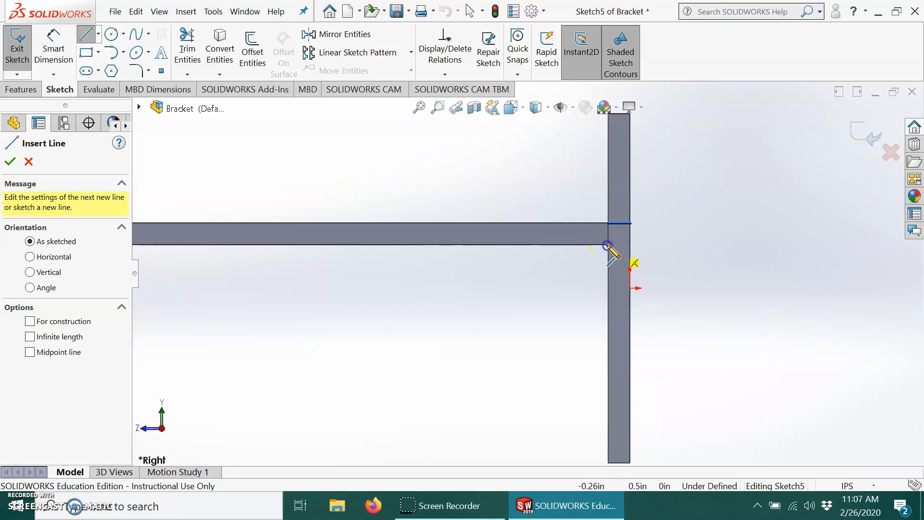
pyautogui.click(608, 245)
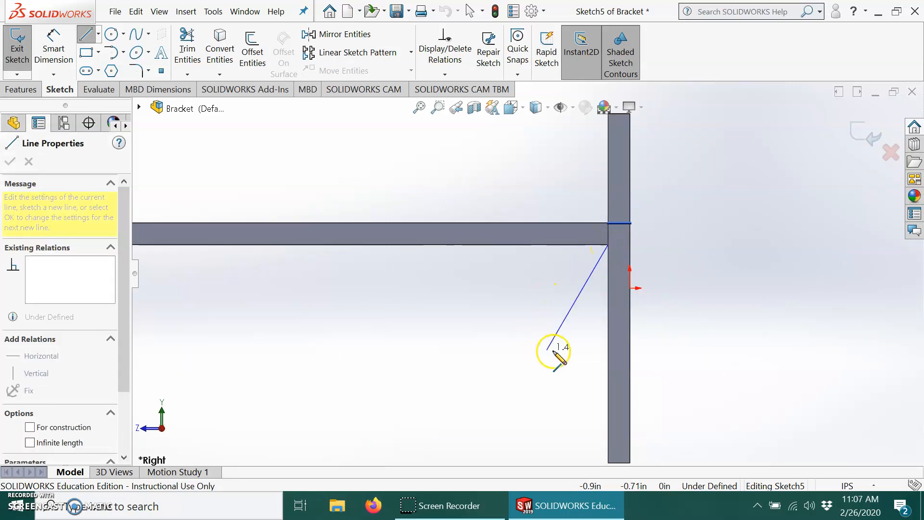
pyautogui.click(609, 428)
pyautogui.scroll(3, 390, 318)
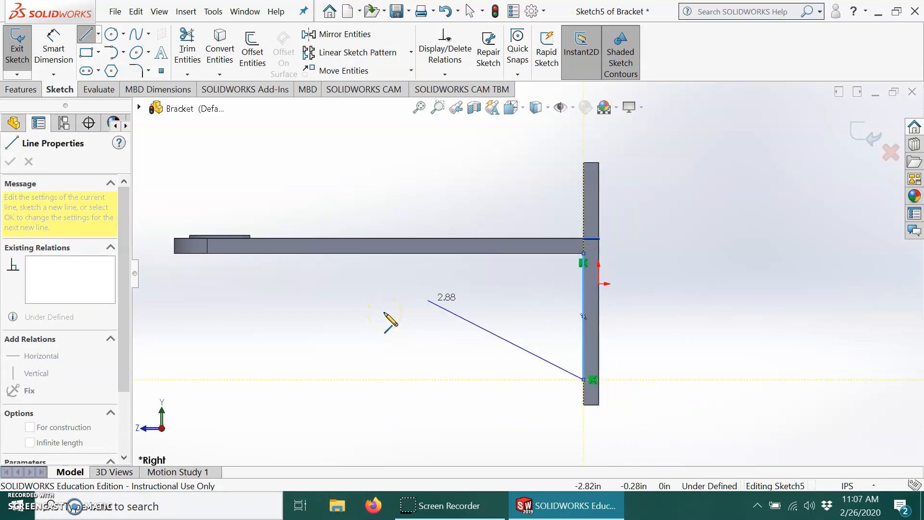
pyautogui.click(241, 254)
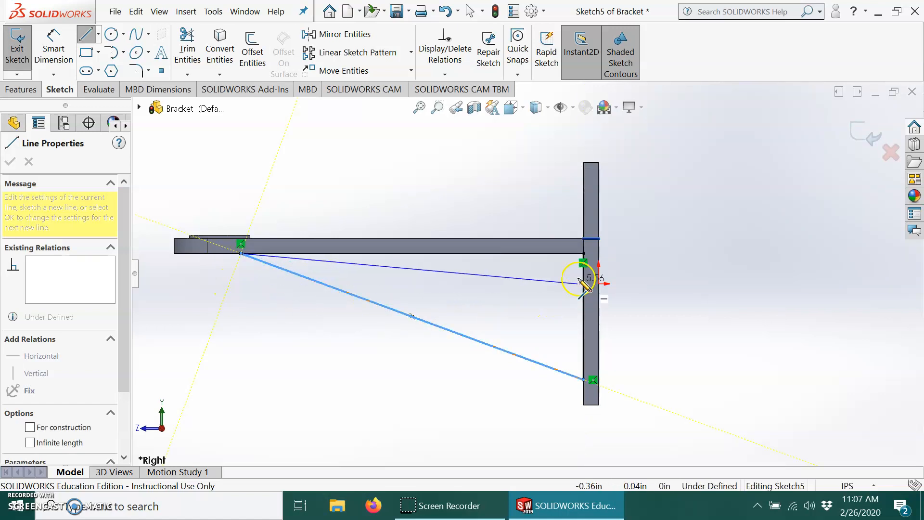
pyautogui.click(583, 253)
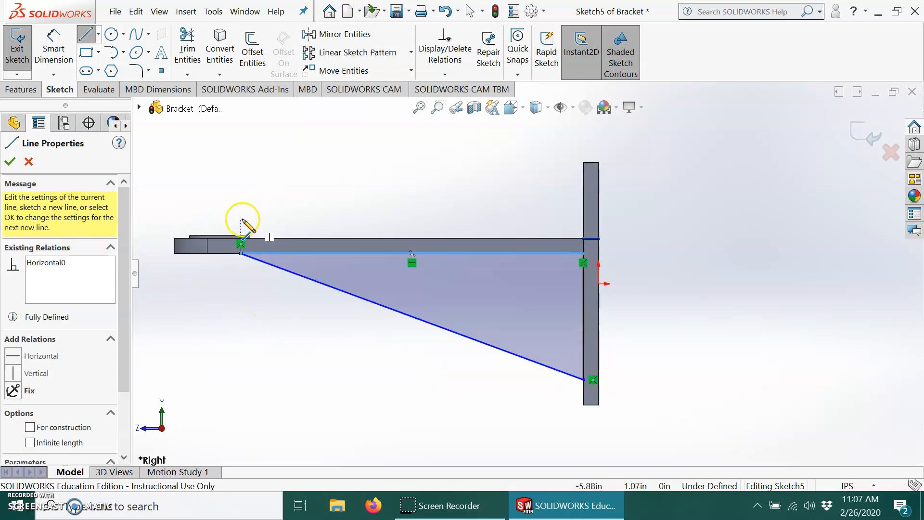
pyautogui.click(9, 163)
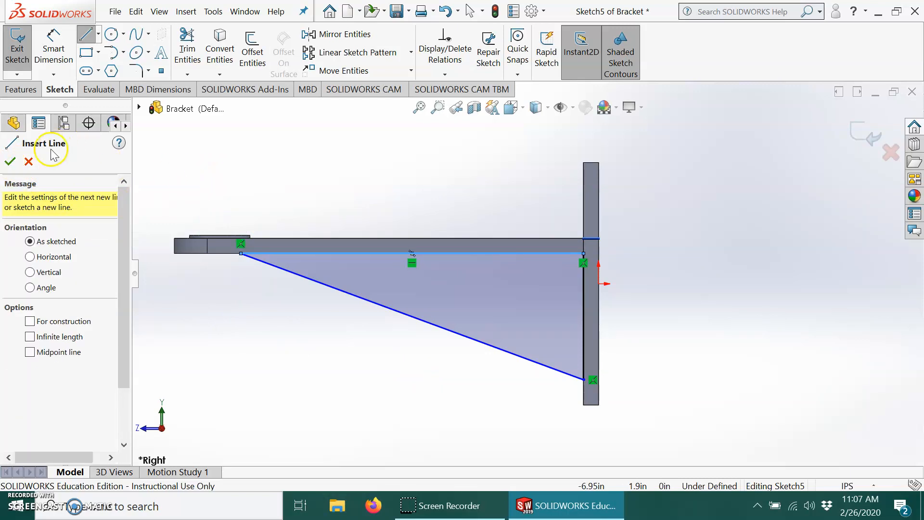
pyautogui.click(9, 162)
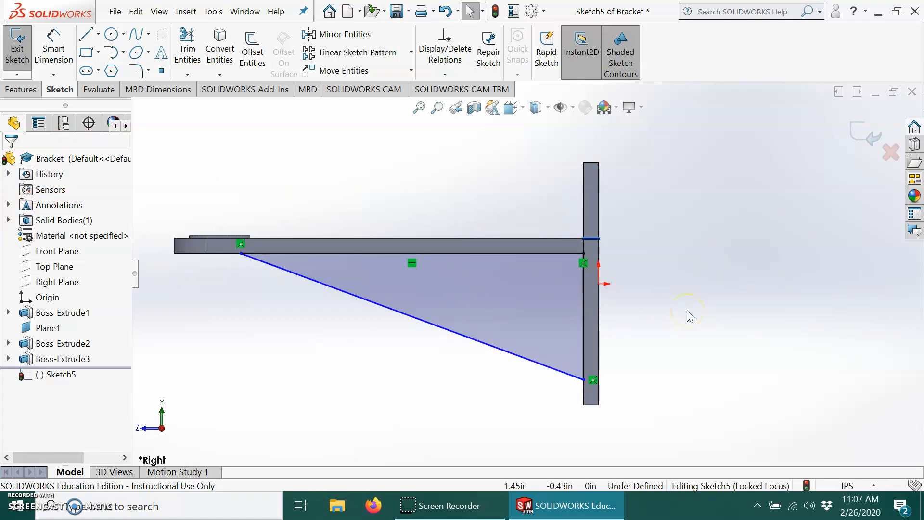
# Step: Dimension the horizontal distance from the triangle's vertical edge to its outer tip as 5.5 in
pyautogui.click(53, 48)
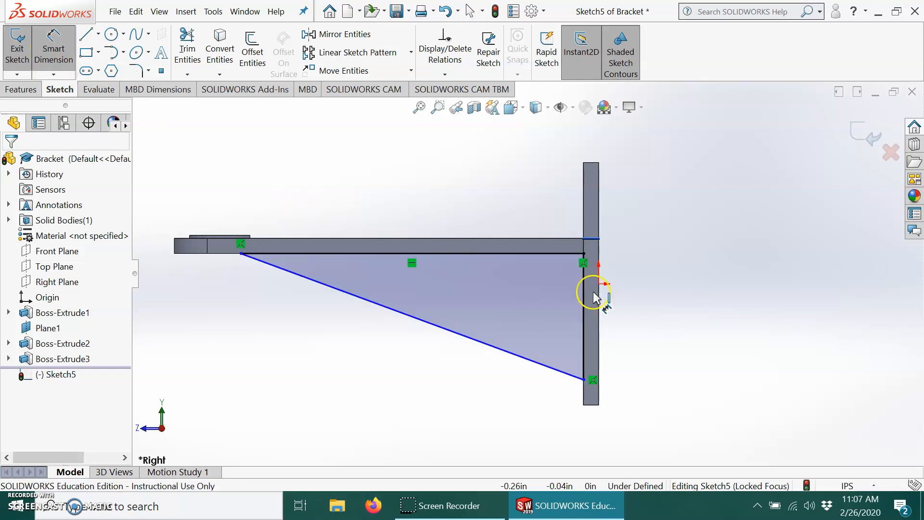
pyautogui.click(585, 290)
pyautogui.click(241, 253)
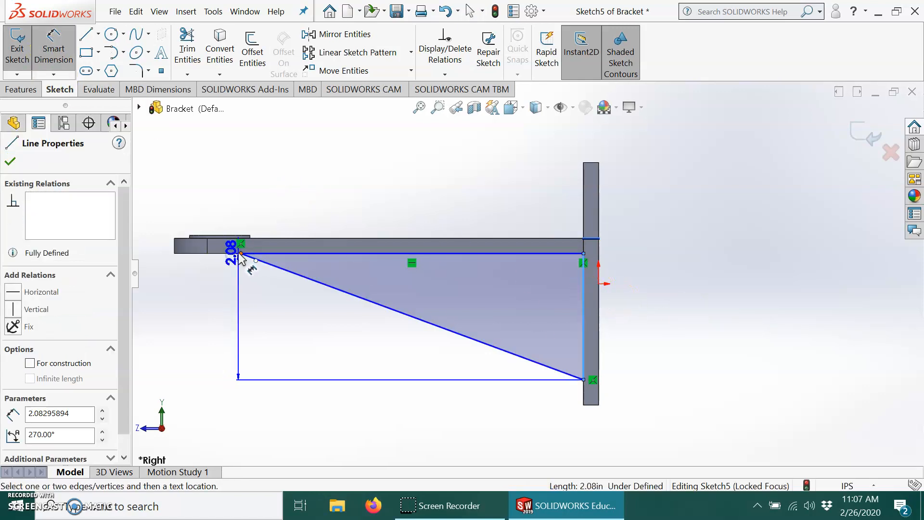
pyautogui.click(384, 190)
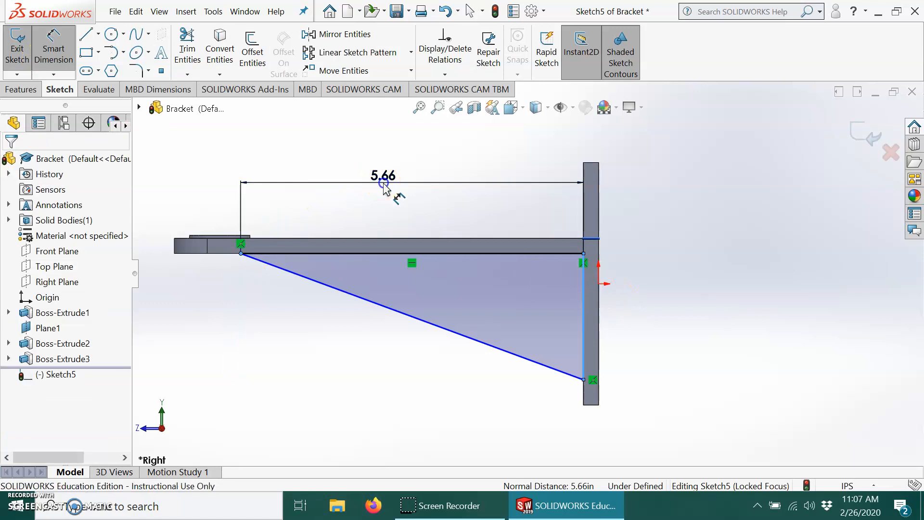
pyautogui.write('5.5')
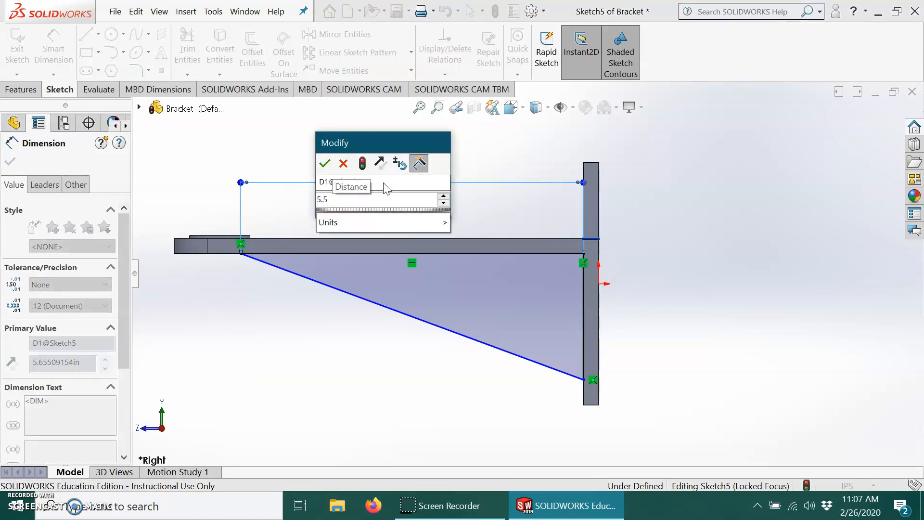
pyautogui.press('Return')
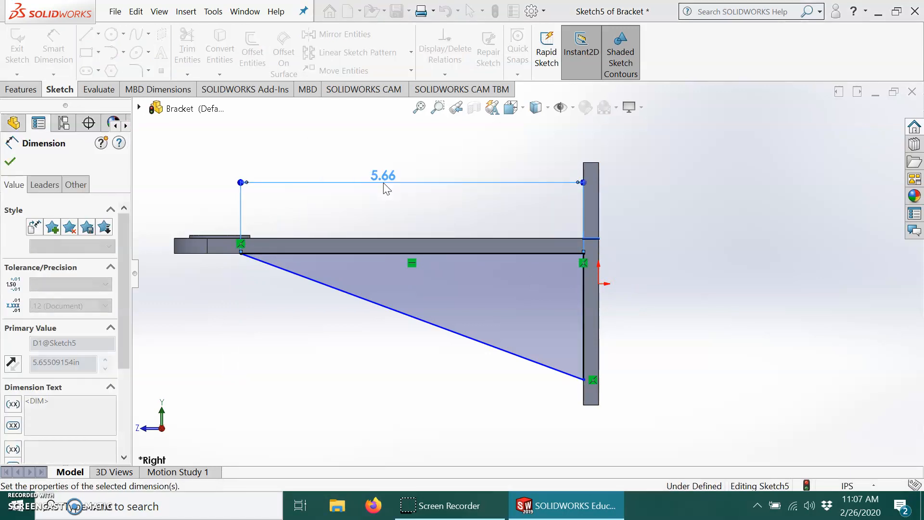
# Step: Dimension the triangle's vertical edge along the plate as 2 in
pyautogui.click(584, 333)
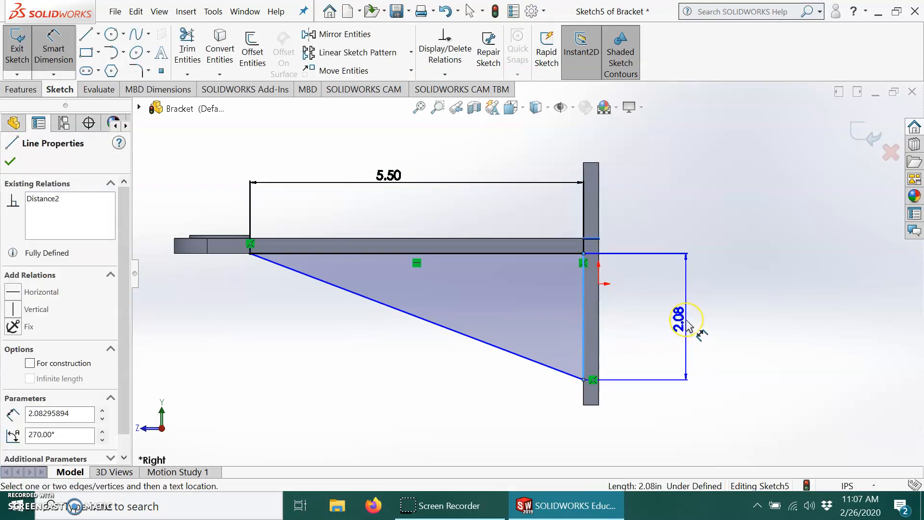
pyautogui.click(696, 330)
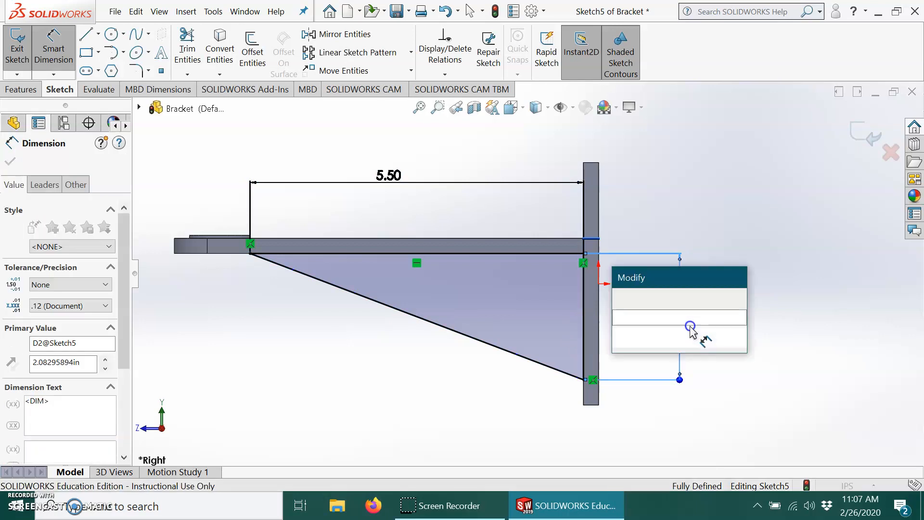
pyautogui.write('2')
pyautogui.press('Return')
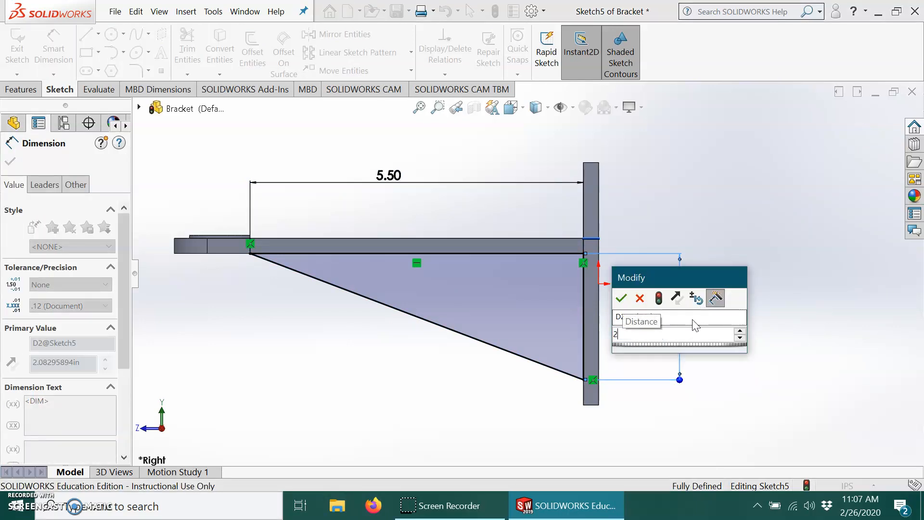
pyautogui.click(726, 245)
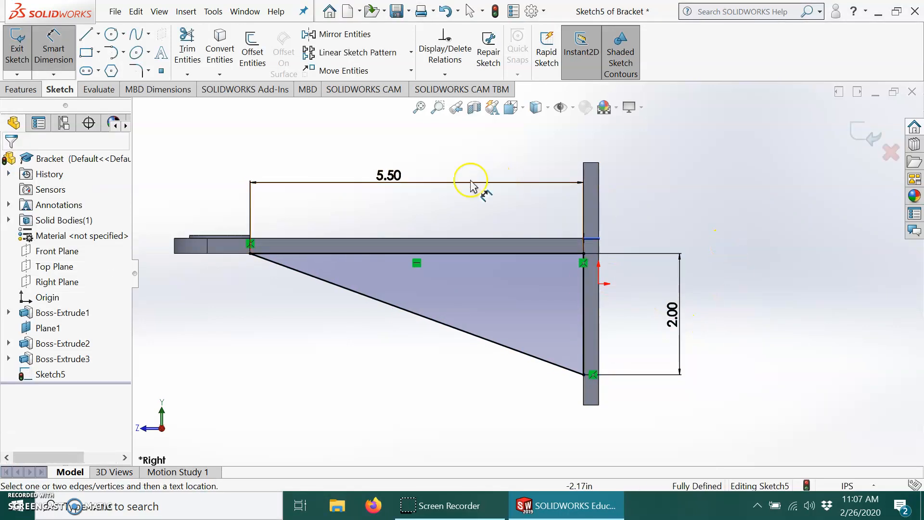
pyautogui.click(378, 179)
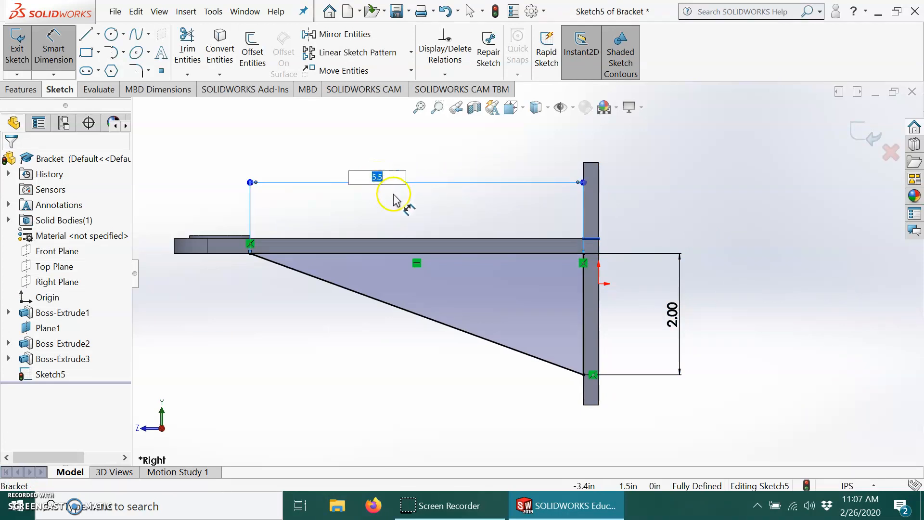
pyautogui.click(405, 207)
pyautogui.rightClick(399, 182)
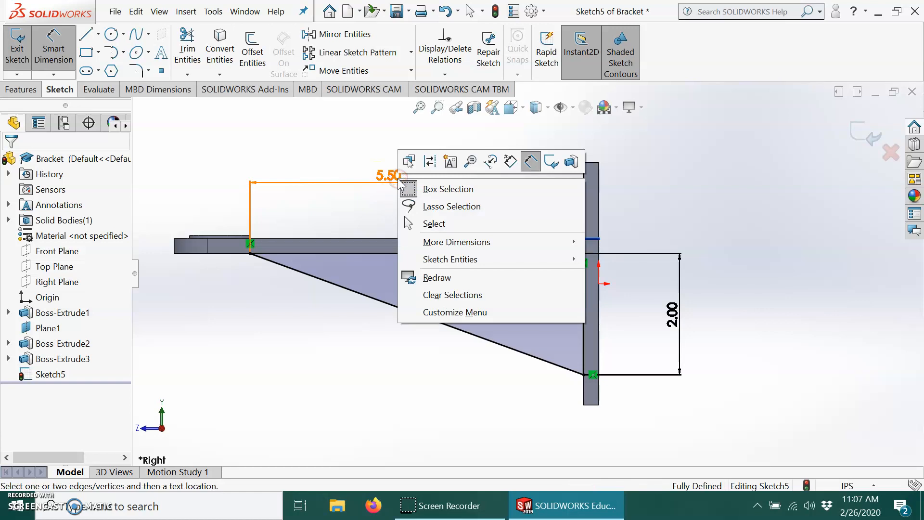
pyautogui.press('Escape')
pyautogui.press('Escape')
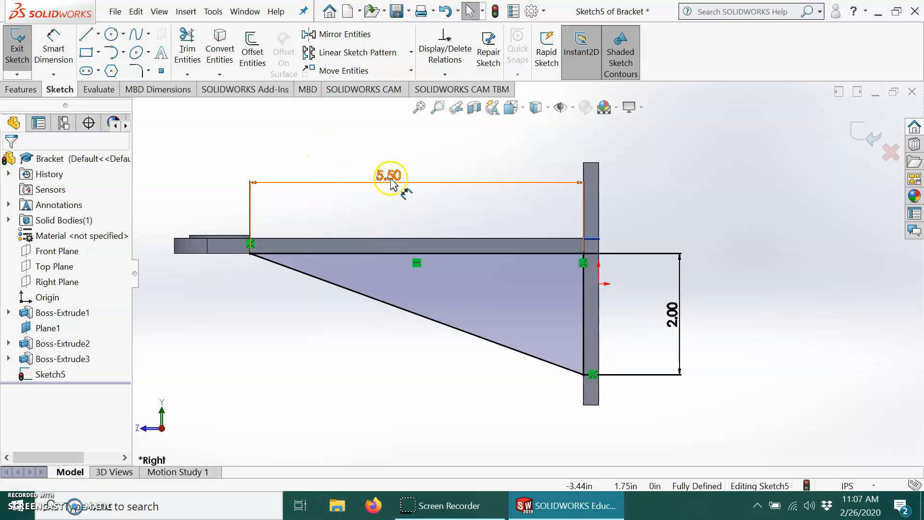
# Step: Delete the triangle's horizontal distance dimension and dimension the length of its horizontal edge as 5.5 in instead
pyautogui.click(391, 179)
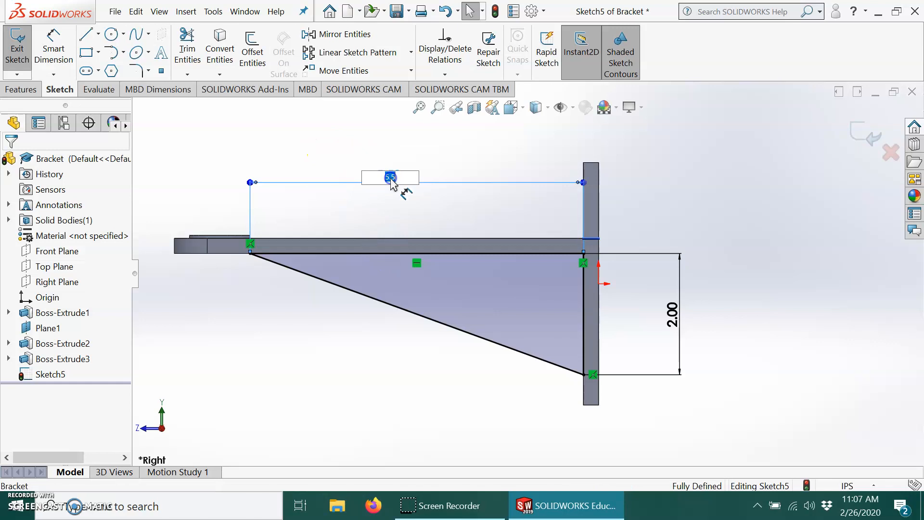
pyautogui.rightClick(361, 185)
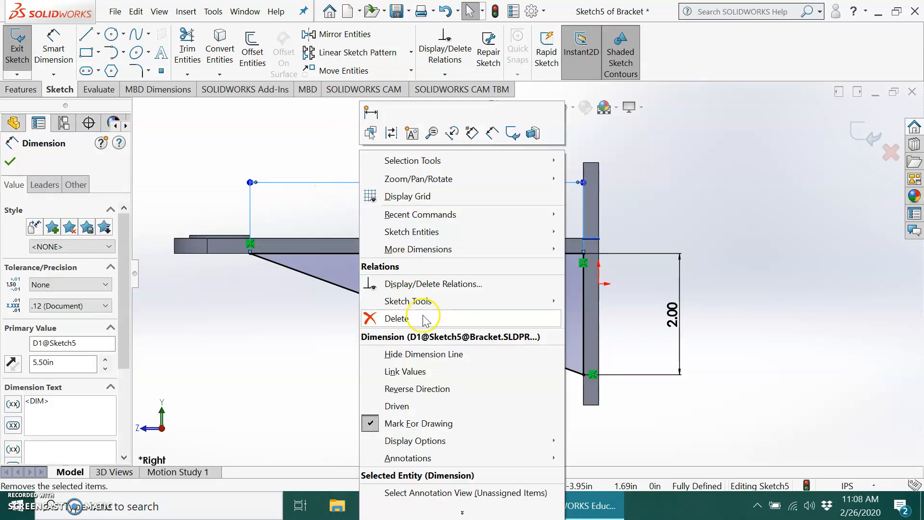
pyautogui.click(377, 315)
pyautogui.click(53, 48)
pyautogui.click(439, 265)
pyautogui.click(438, 254)
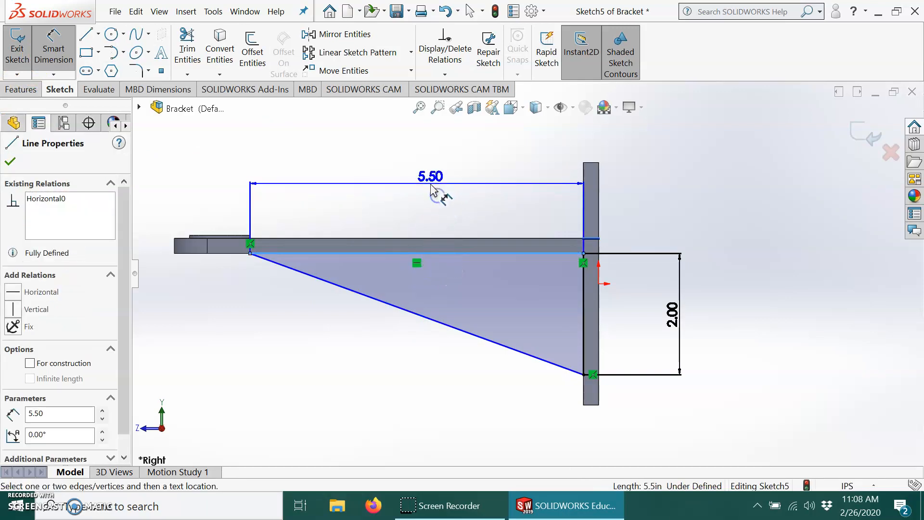
pyautogui.click(424, 188)
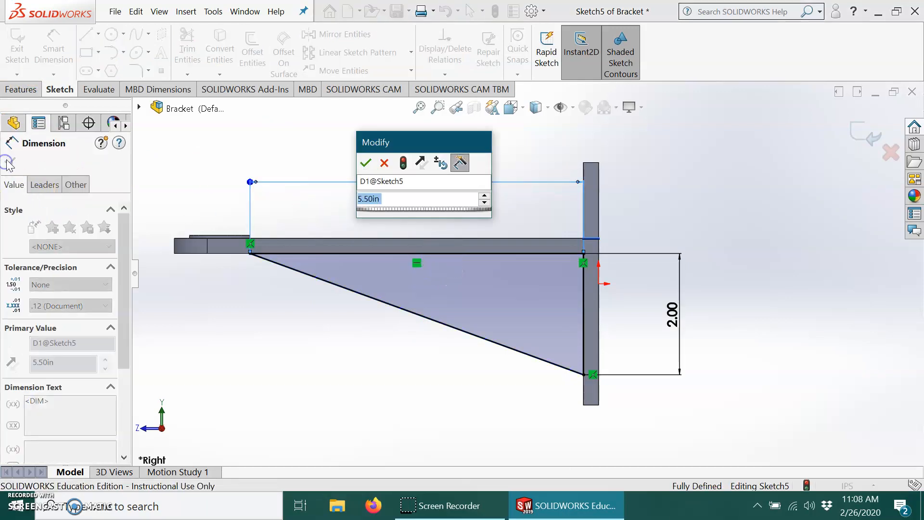
pyautogui.click(370, 166)
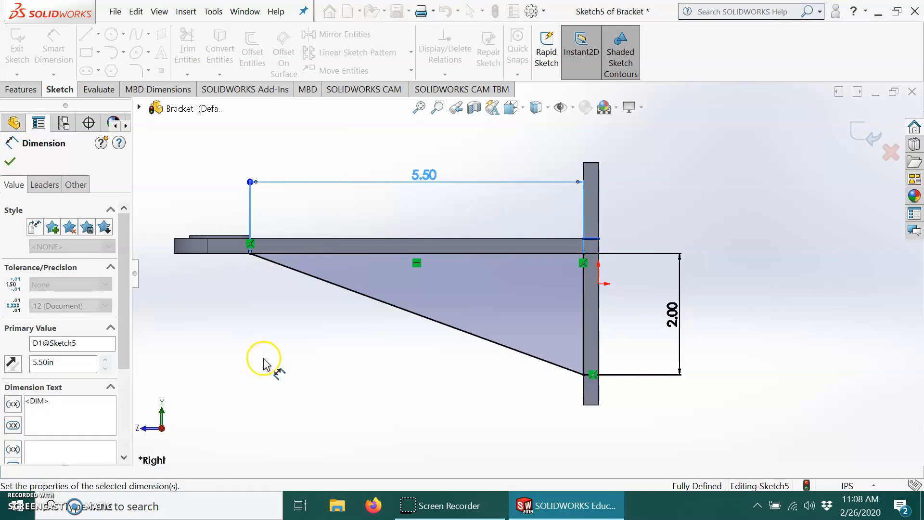
# Step: Finish the triangle sketch and extrude it with the Mid Plane end condition to a depth of 0.1875 in
pyautogui.moveTo(289, 340); pyautogui.dragTo(358, 343, button='middle')
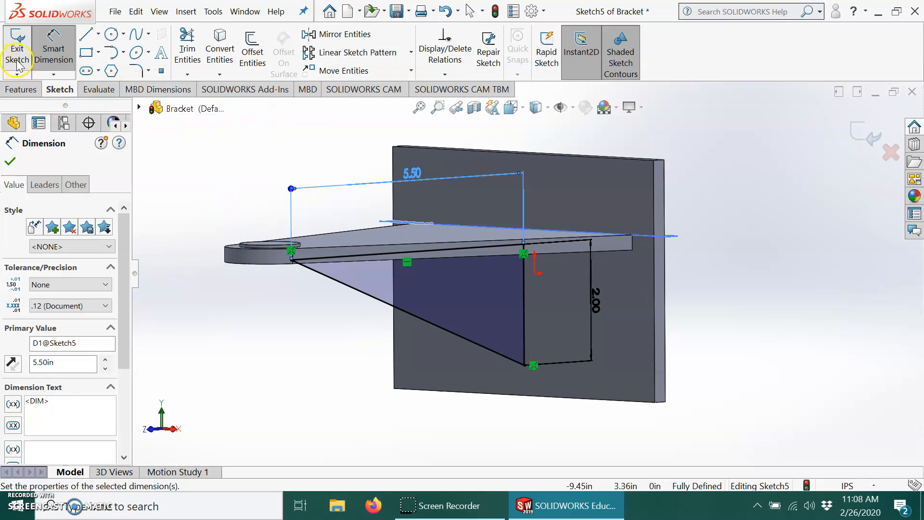
pyautogui.click(35, 57)
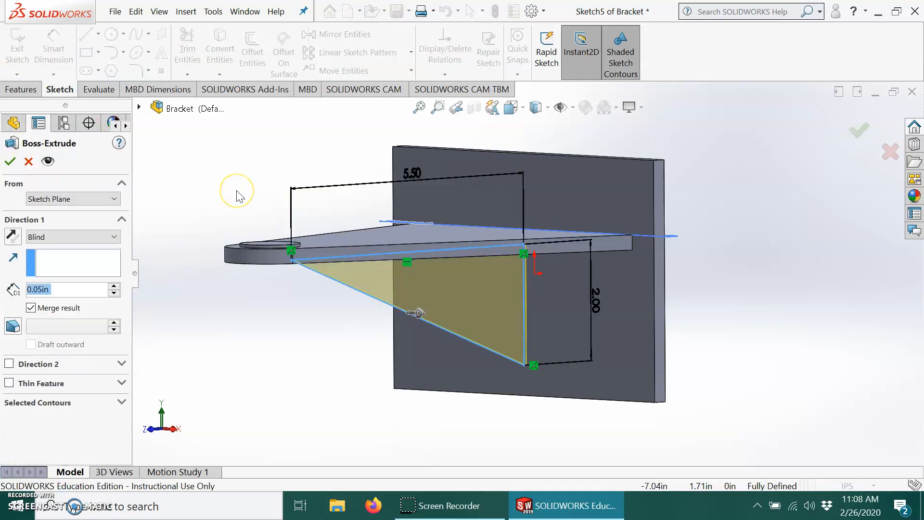
pyautogui.moveTo(345, 331); pyautogui.dragTo(398, 314, button='middle')
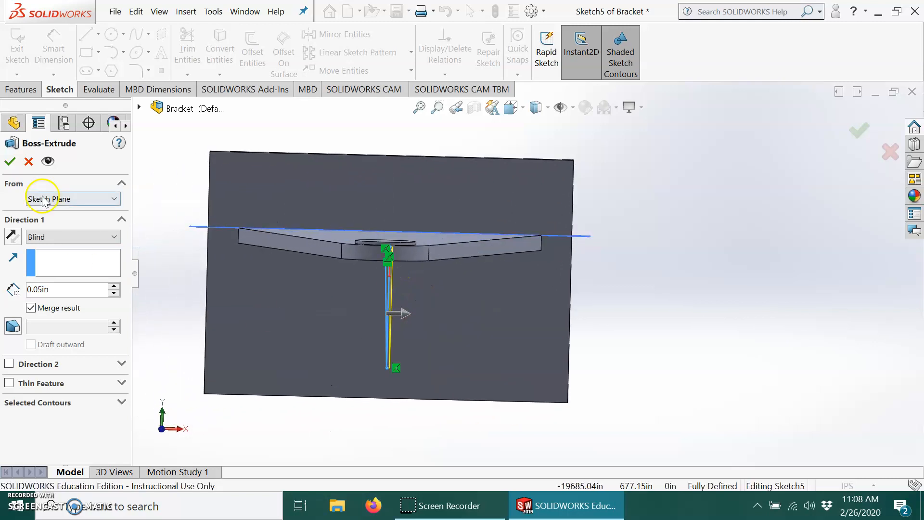
pyautogui.click(68, 236)
pyautogui.click(72, 310)
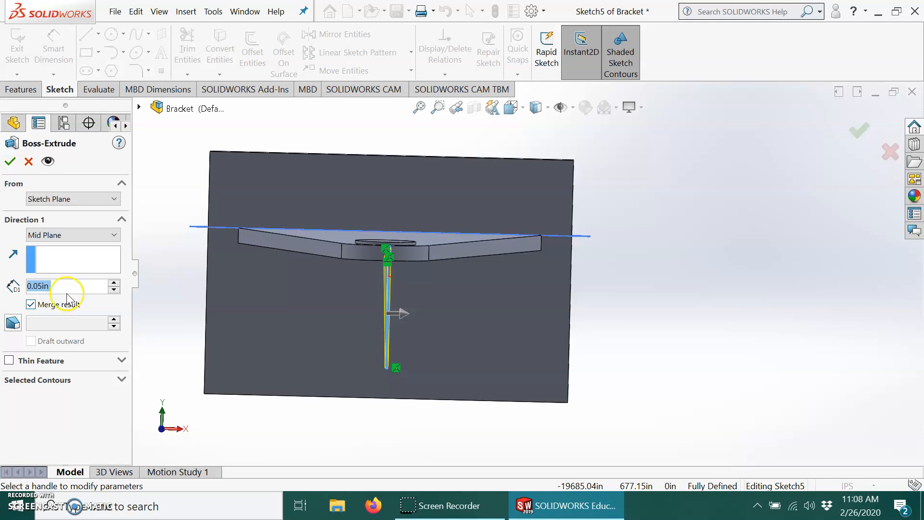
pyautogui.write('.1875')
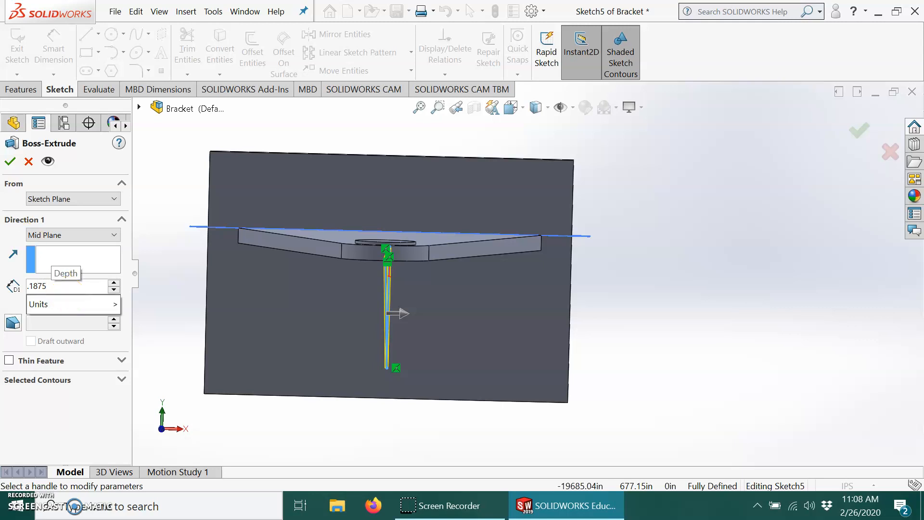
pyautogui.press('Return')
pyautogui.click(8, 162)
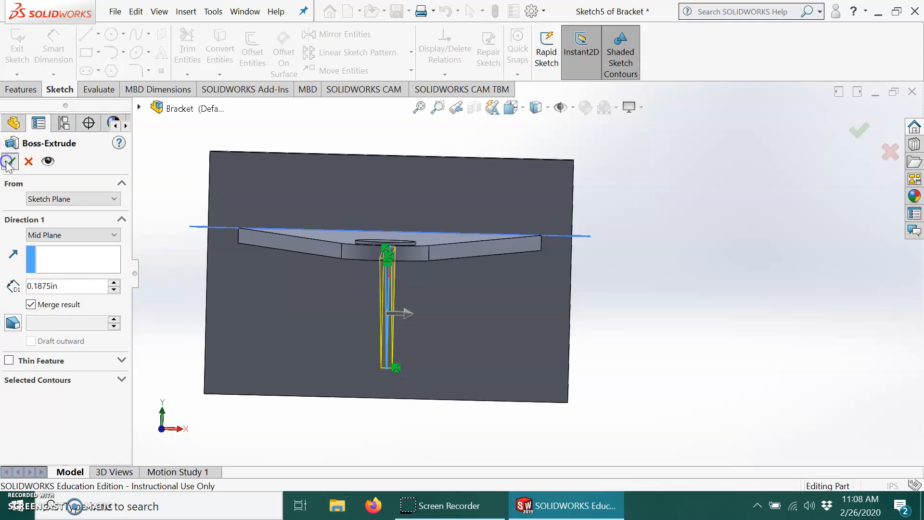
# Step: Create a reference plane offset 1 in from the Right Plane
pyautogui.moveTo(698, 300); pyautogui.dragTo(659, 291, button='middle')
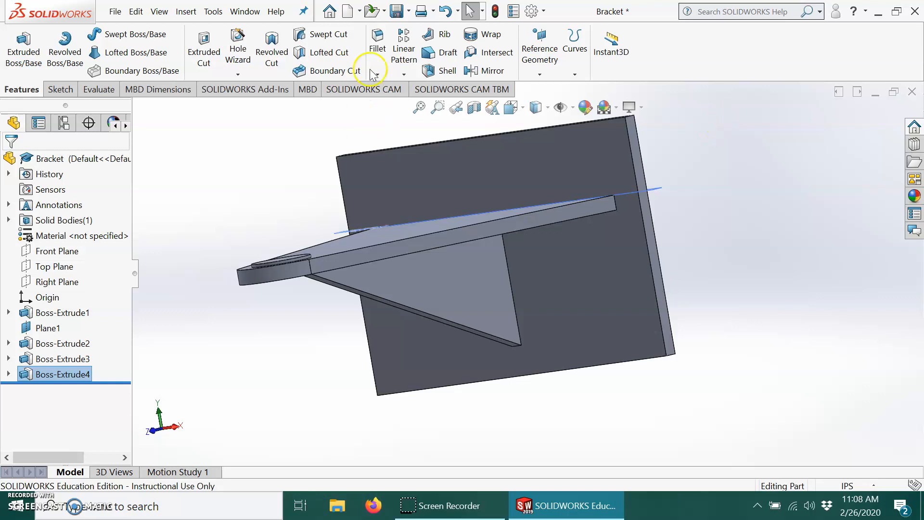
pyautogui.moveTo(488, 267); pyautogui.dragTo(367, 221, button='middle')
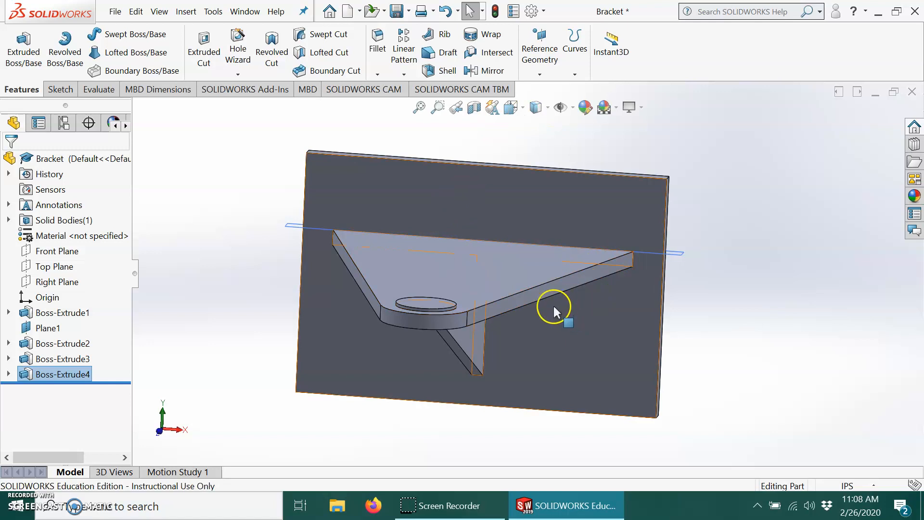
pyautogui.click(541, 50)
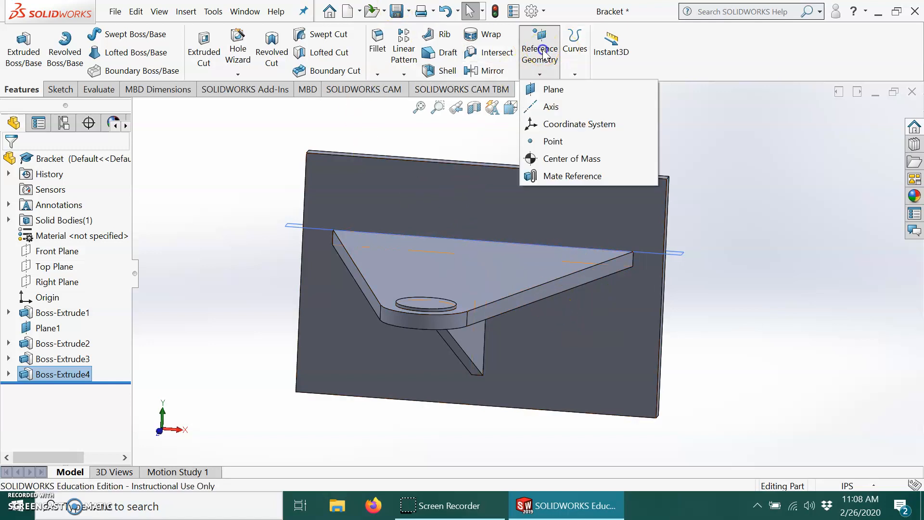
pyautogui.click(553, 90)
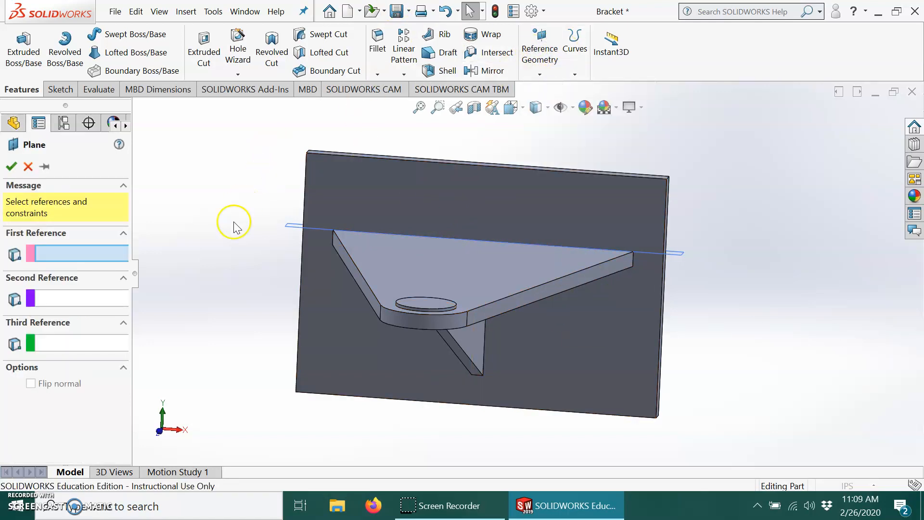
pyautogui.click(138, 106)
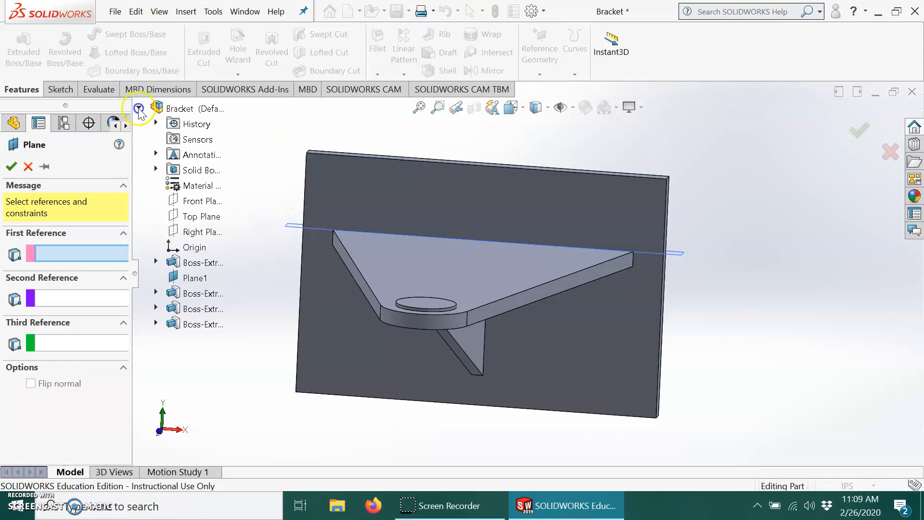
pyautogui.click(192, 232)
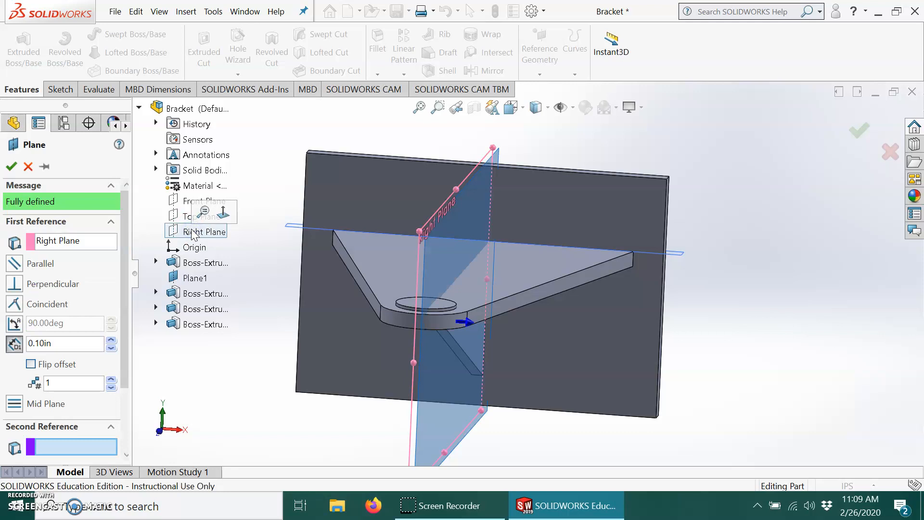
pyautogui.click(64, 344)
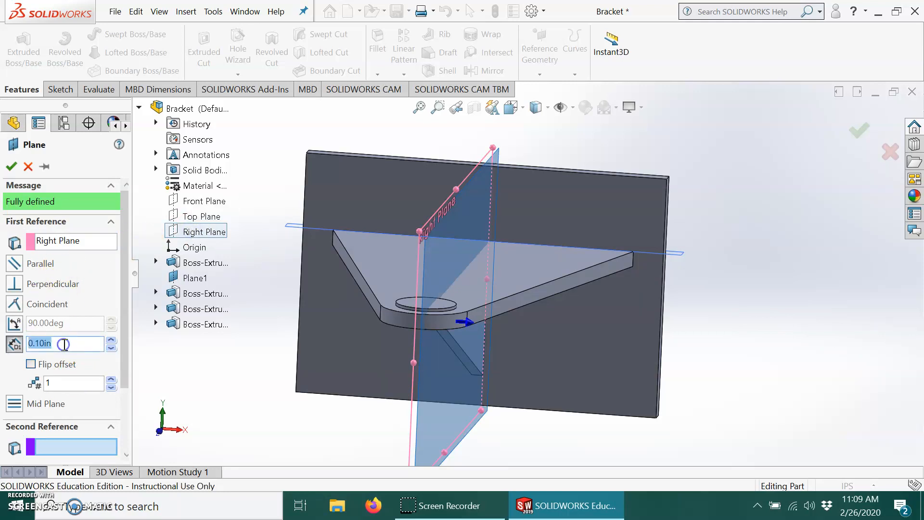
pyautogui.write('1')
pyautogui.press('Return')
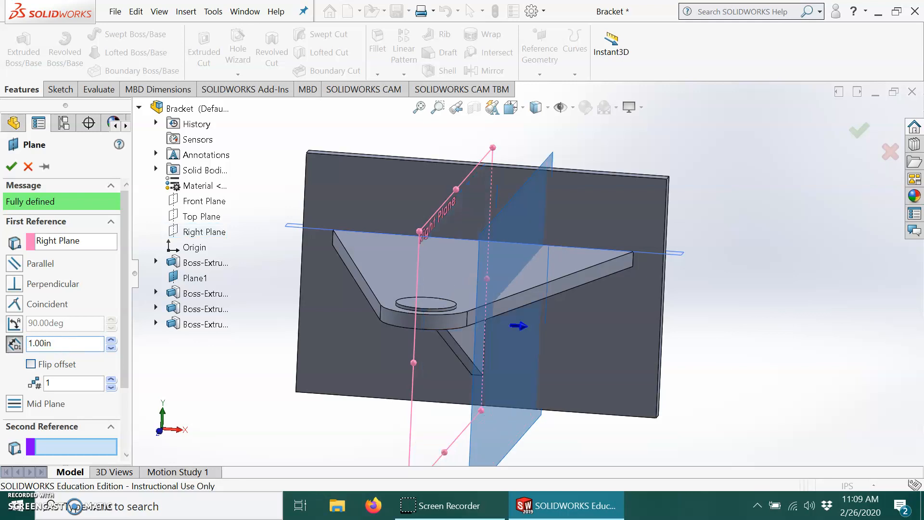
pyautogui.click(11, 166)
# Step: Start a sketch on the new offset plane and orient the view normal to it
pyautogui.moveTo(712, 325)
pyautogui.mouseDown(button='middle')
pyautogui.moveTo(753, 268)
pyautogui.moveTo(748, 295)
pyautogui.moveTo(767, 307)
pyautogui.moveTo(728, 310)
pyautogui.moveTo(725, 320)
pyautogui.mouseUp(button='middle')
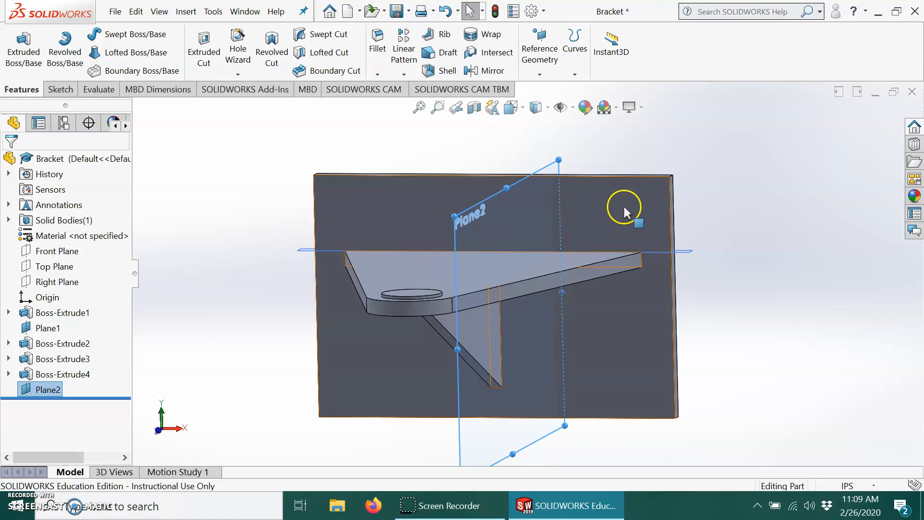
pyautogui.click(61, 89)
pyautogui.click(17, 48)
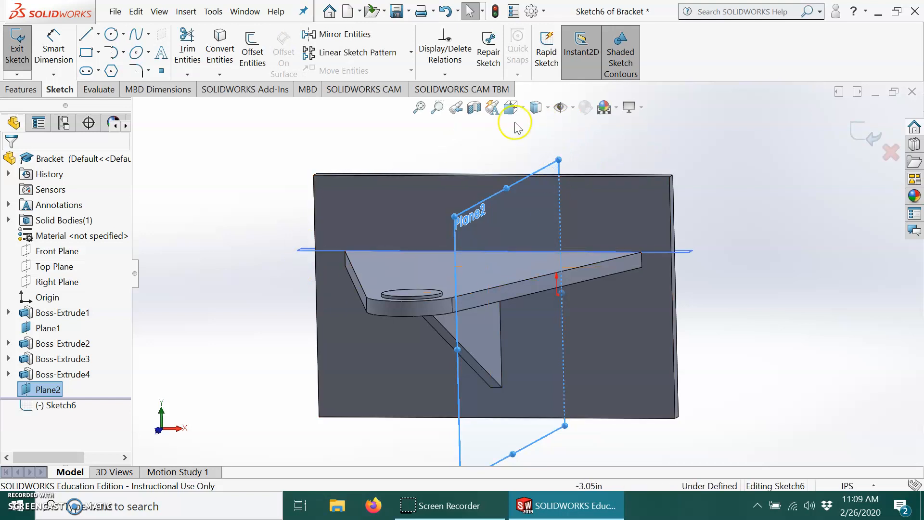
pyautogui.click(523, 109)
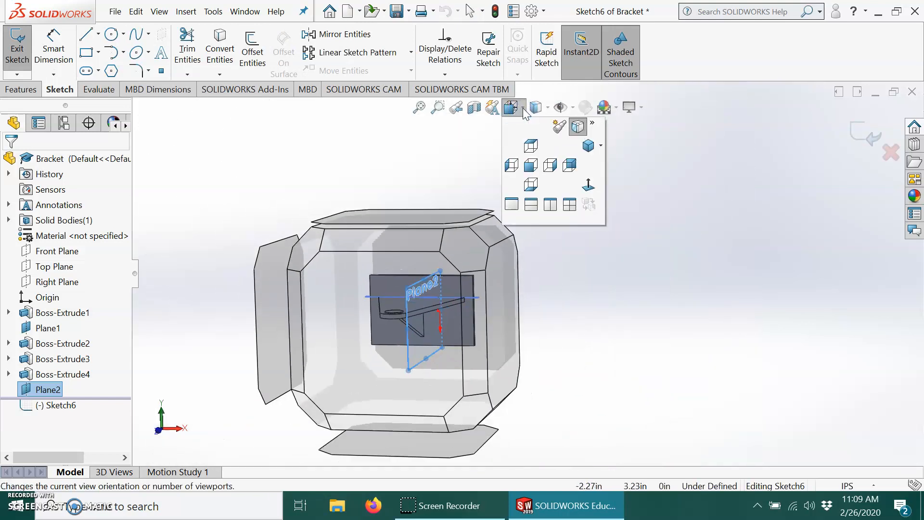
pyautogui.click(588, 185)
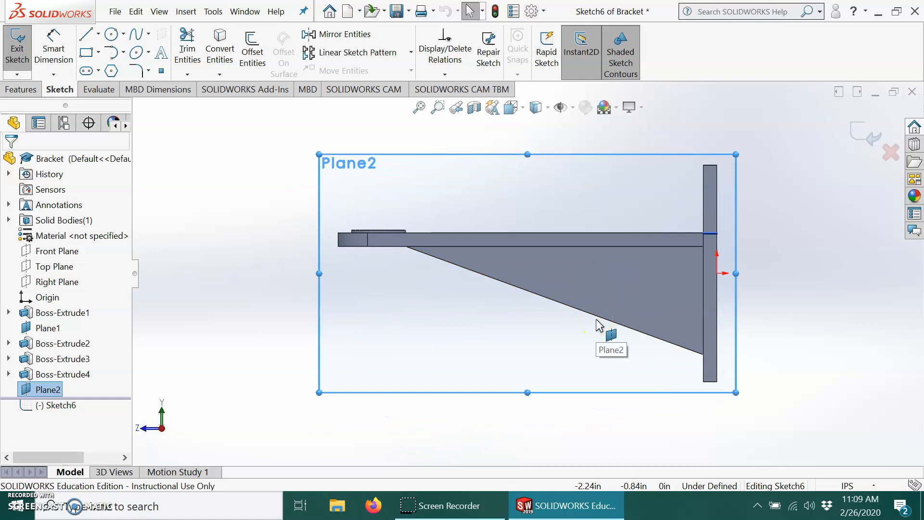
# Step: Sketch a single diagonal line from the arm's underside edge down to the plate's inner edge
pyautogui.scroll(2, 688, 293)
pyautogui.scroll(-6, 614, 258)
pyautogui.scroll(1, 712, 304)
pyautogui.scroll(-1, 712, 310)
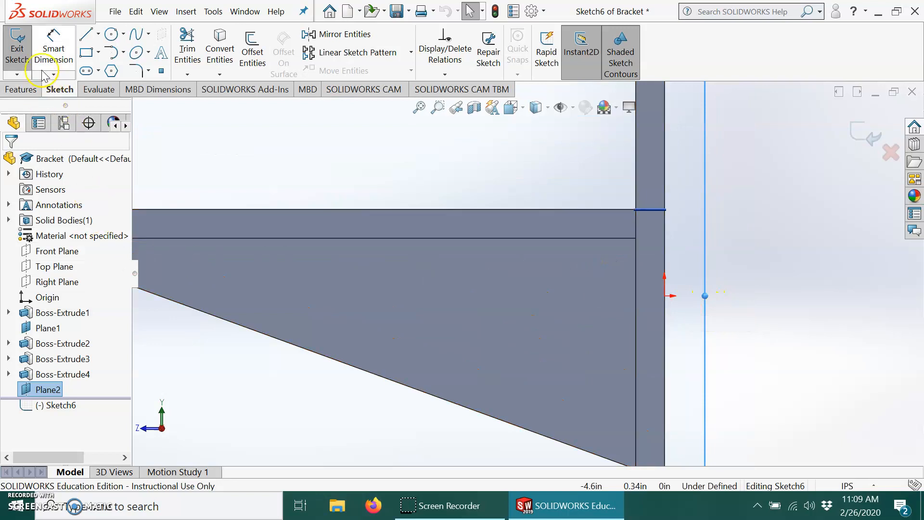
pyautogui.click(86, 34)
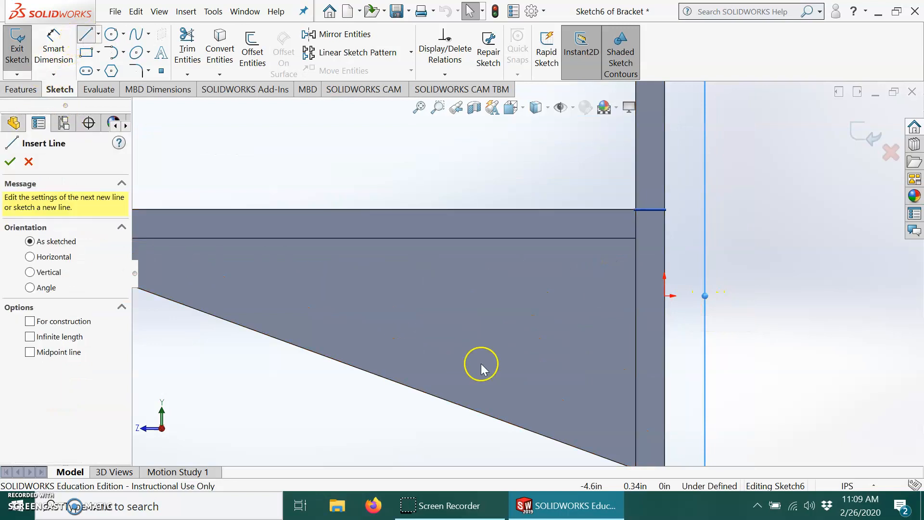
pyautogui.click(415, 238)
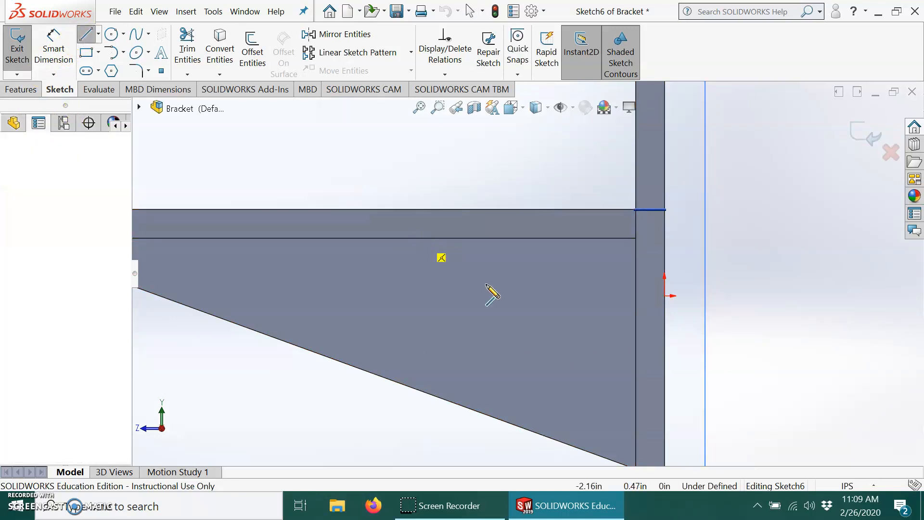
pyautogui.click(635, 361)
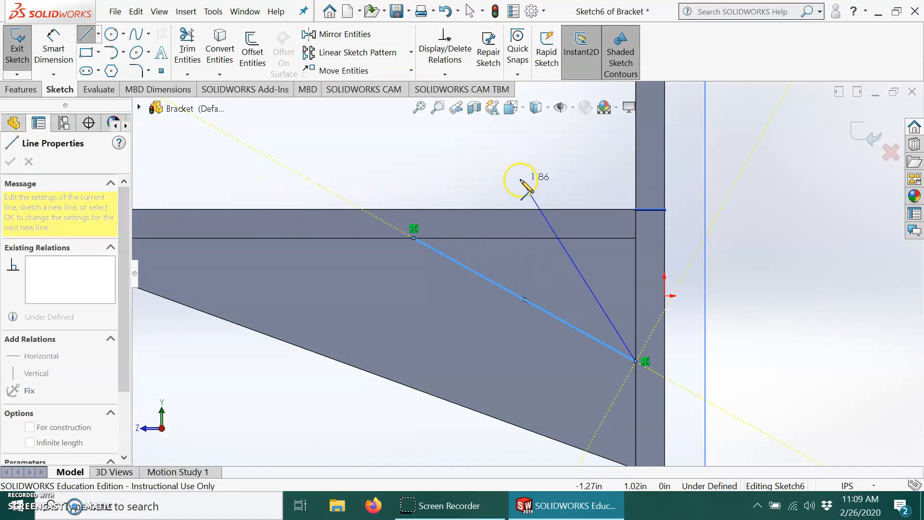
pyautogui.press('Escape')
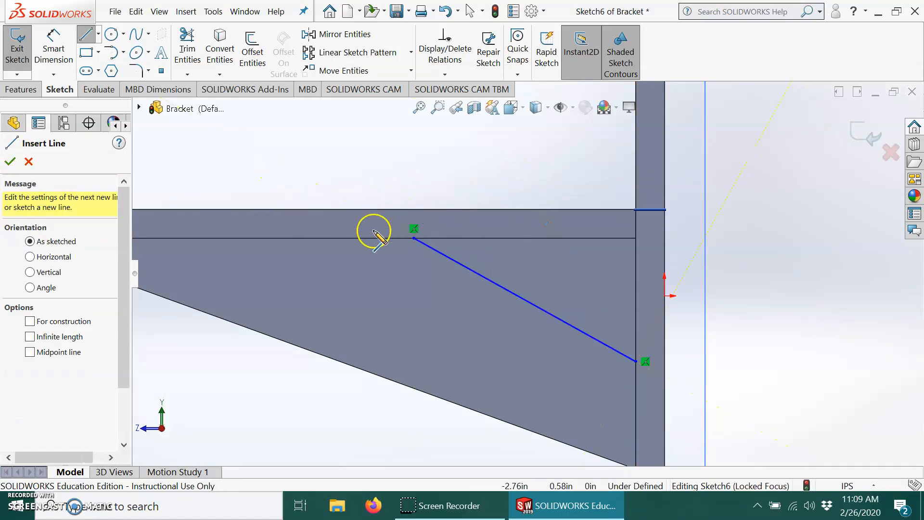
# Step: Dimension the horizontal distance from the diagonal line's upper endpoint to the plate's inner edge as 2 in
pyautogui.click(54, 51)
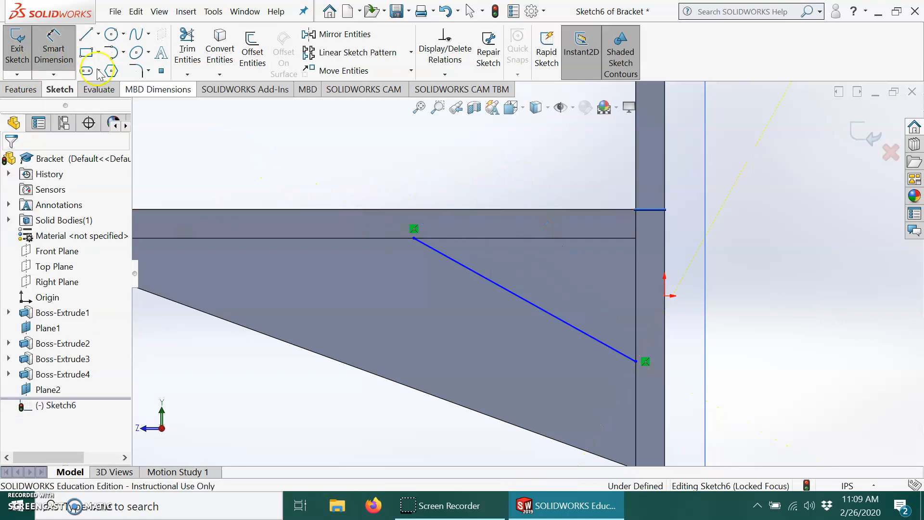
pyautogui.click(414, 238)
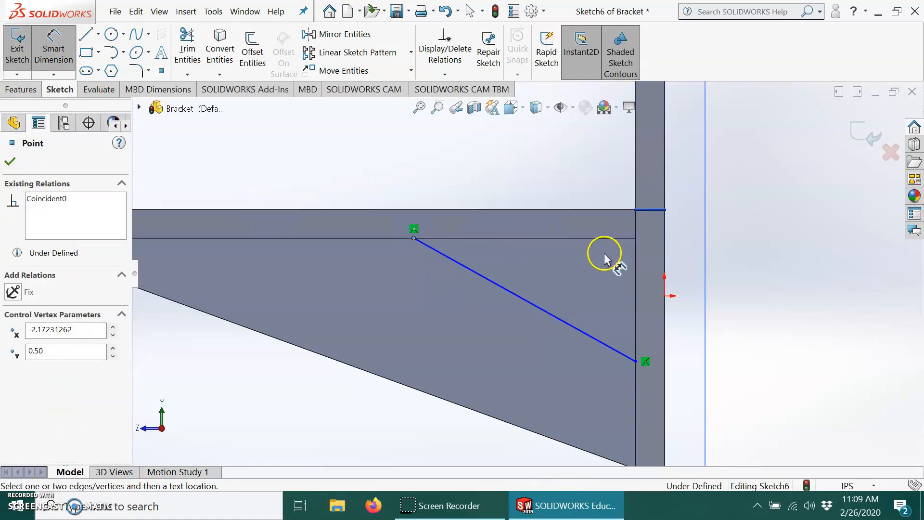
pyautogui.click(636, 258)
pyautogui.click(540, 190)
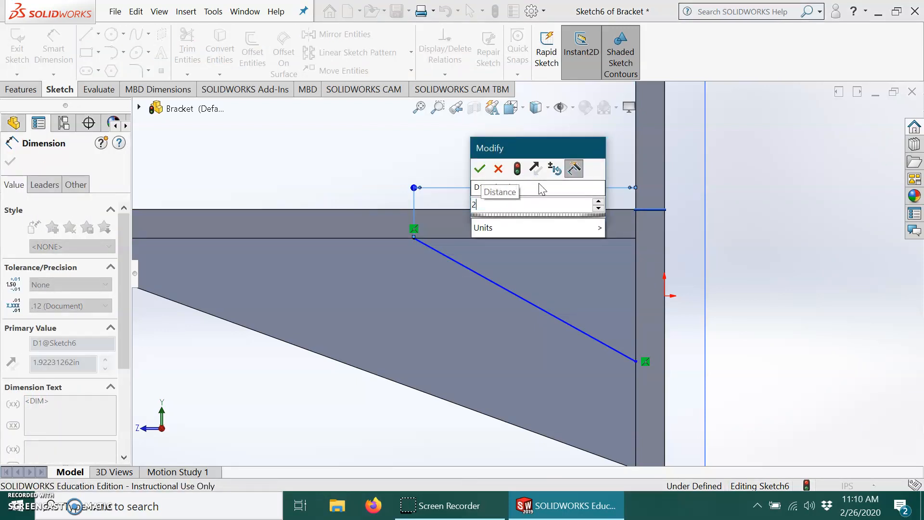
pyautogui.press('Return')
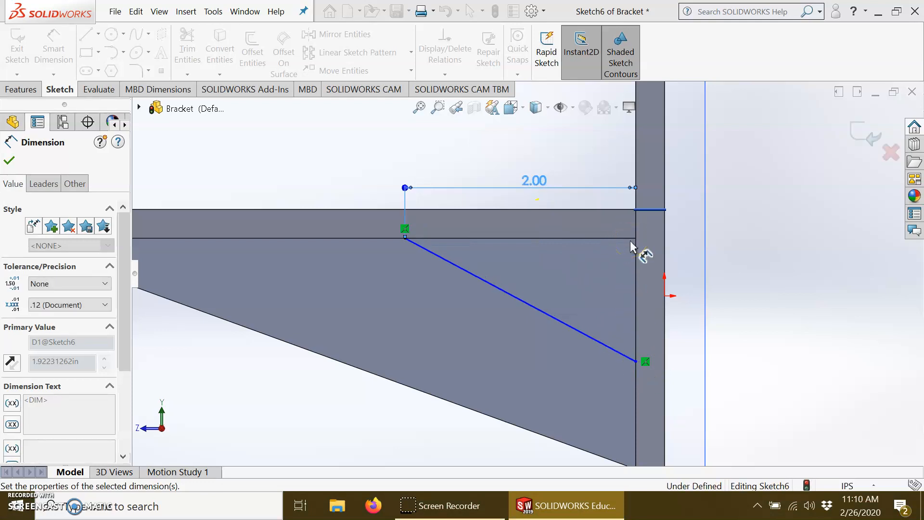
# Step: Dimension the vertical distance from the diagonal line's lower endpoint to the arm's underside edge as 1 in
pyautogui.click(637, 362)
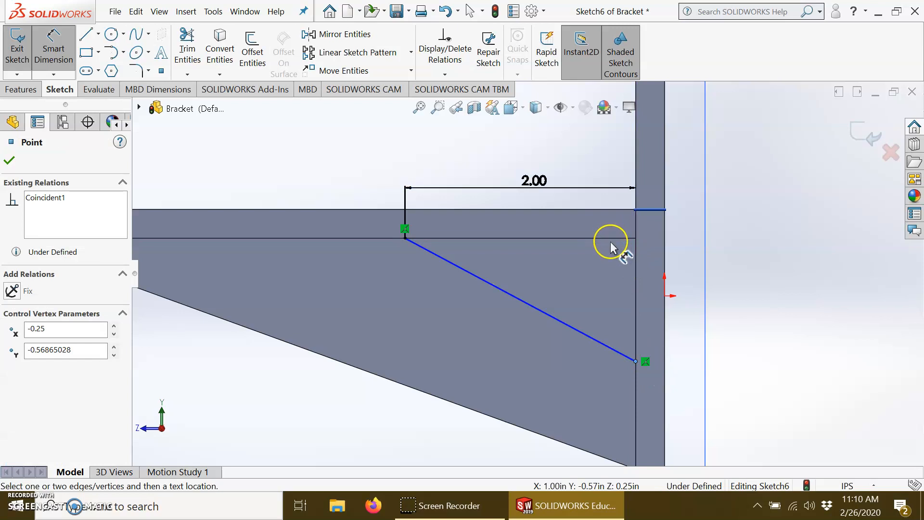
pyautogui.click(613, 238)
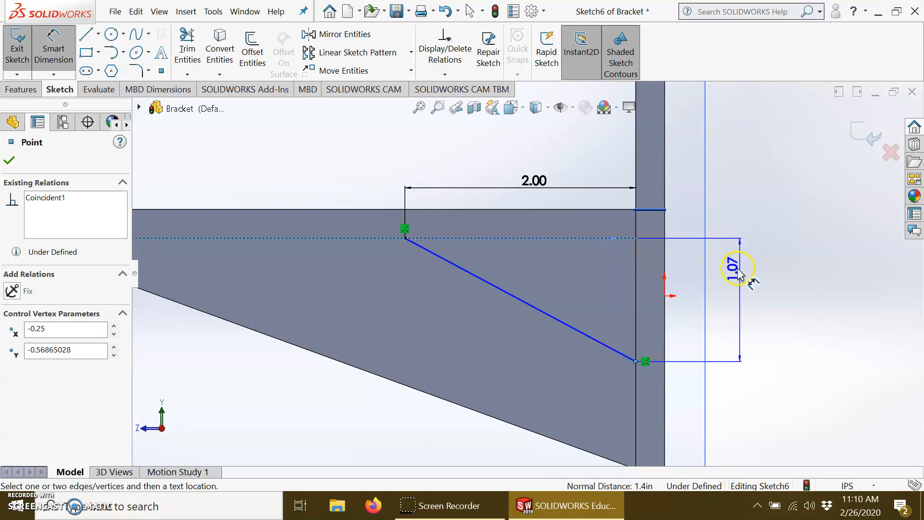
pyautogui.click(770, 307)
pyautogui.write('1')
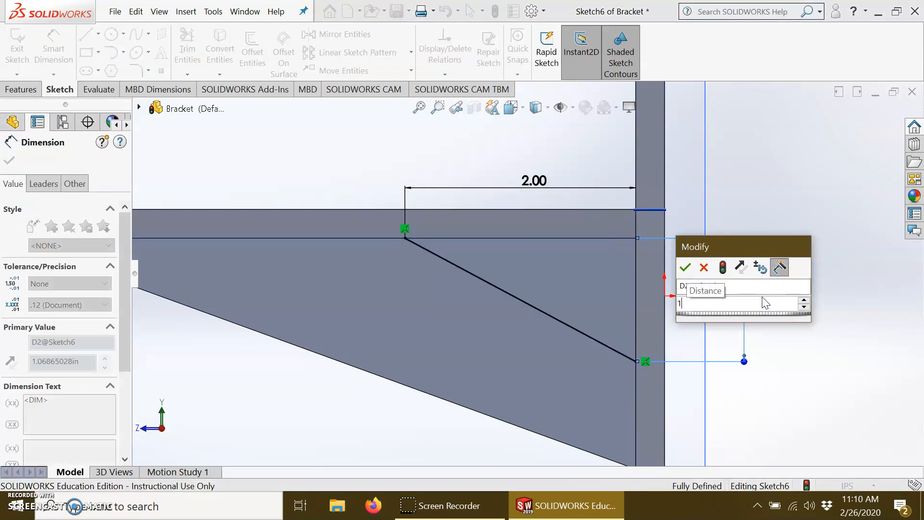
pyautogui.press('Return')
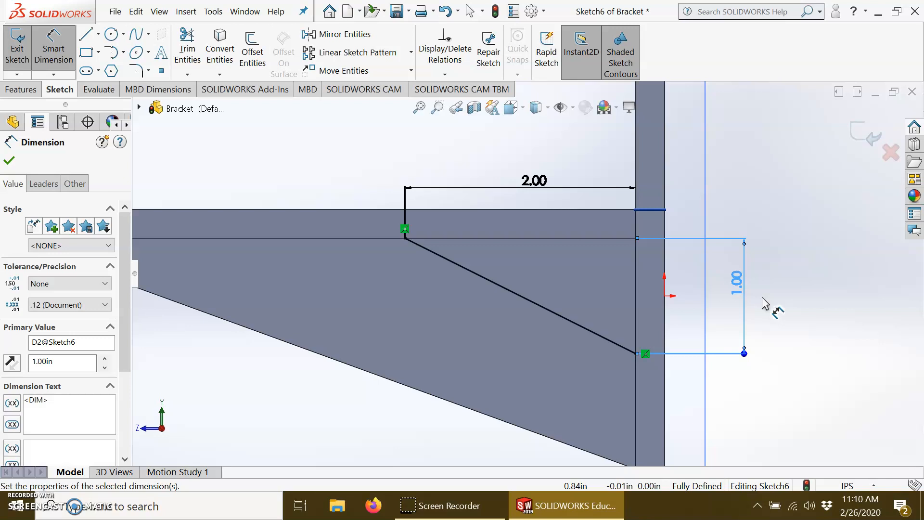
# Step: Finish the sketch and create a 0.10 in thick rib from the diagonal line, with the material side flipped toward the arm-plate corner
pyautogui.click(859, 131)
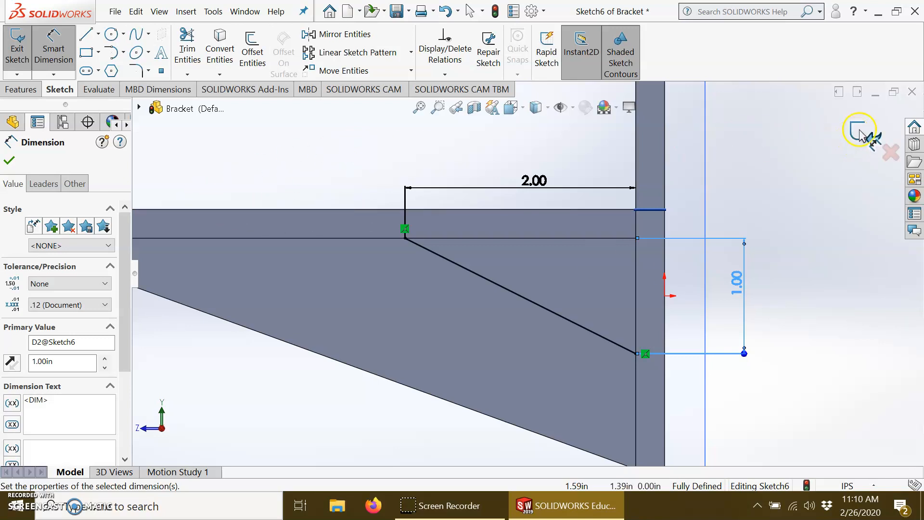
pyautogui.click(19, 91)
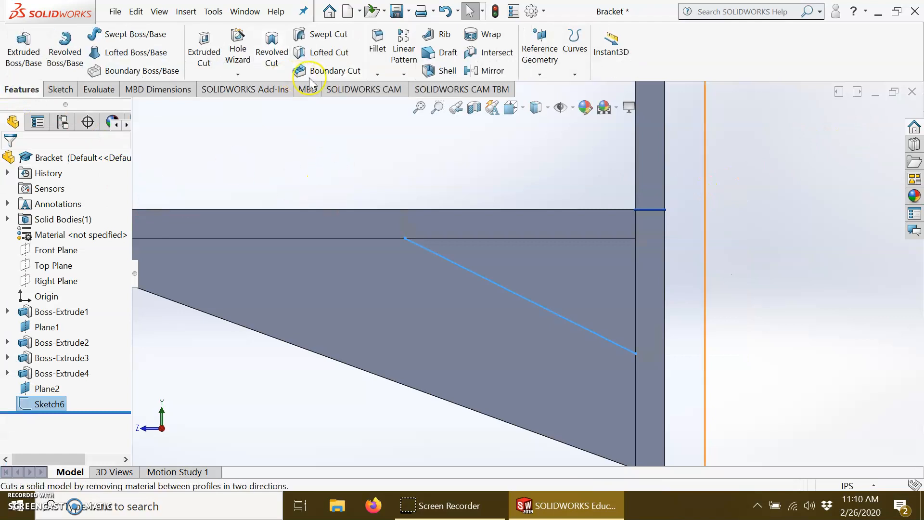
pyautogui.click(443, 38)
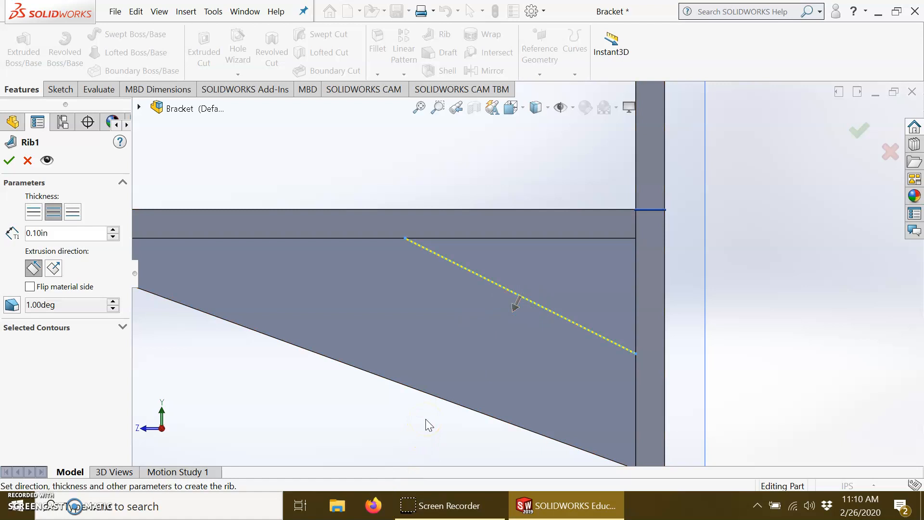
pyautogui.click(30, 286)
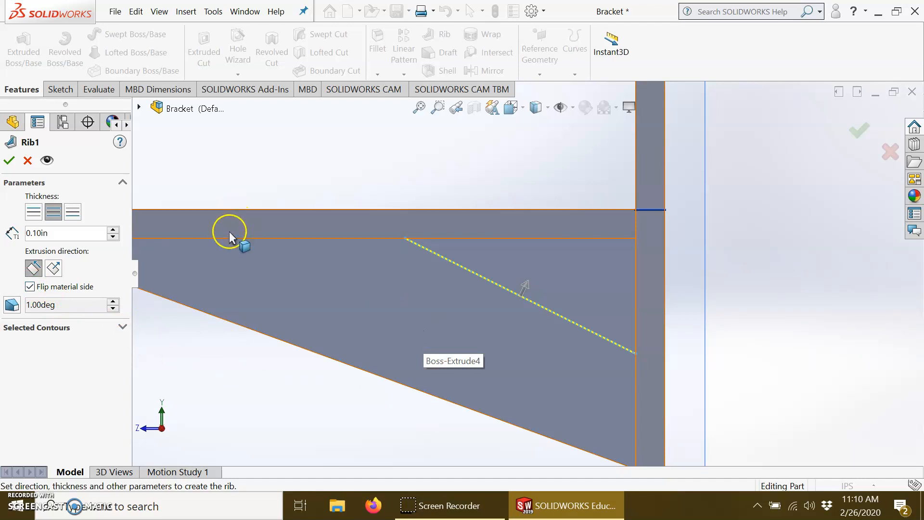
pyautogui.click(10, 162)
# Step: Mirror the small rib about the Right Plane to the other side of the central support
pyautogui.moveTo(421, 364); pyautogui.dragTo(496, 289, button='middle')
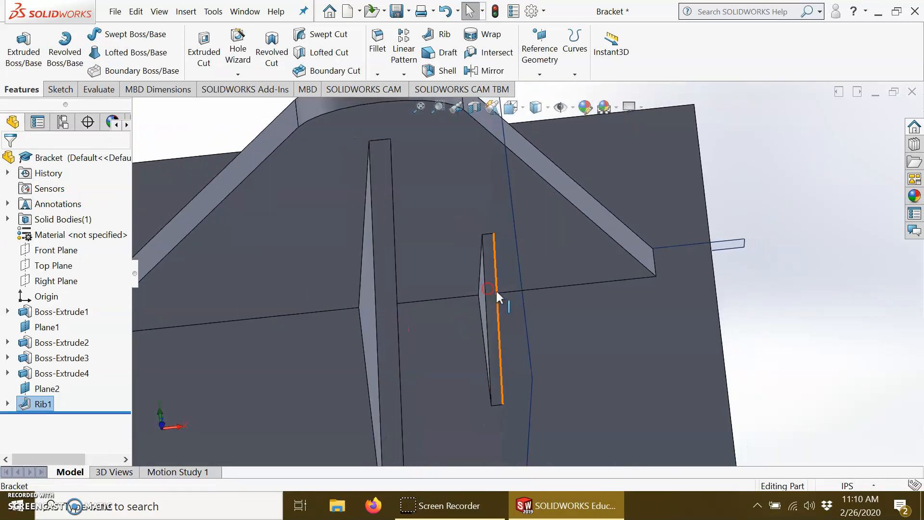
pyautogui.moveTo(649, 325)
pyautogui.mouseDown(button='middle')
pyautogui.moveTo(618, 371)
pyautogui.moveTo(659, 312)
pyautogui.mouseUp(button='middle')
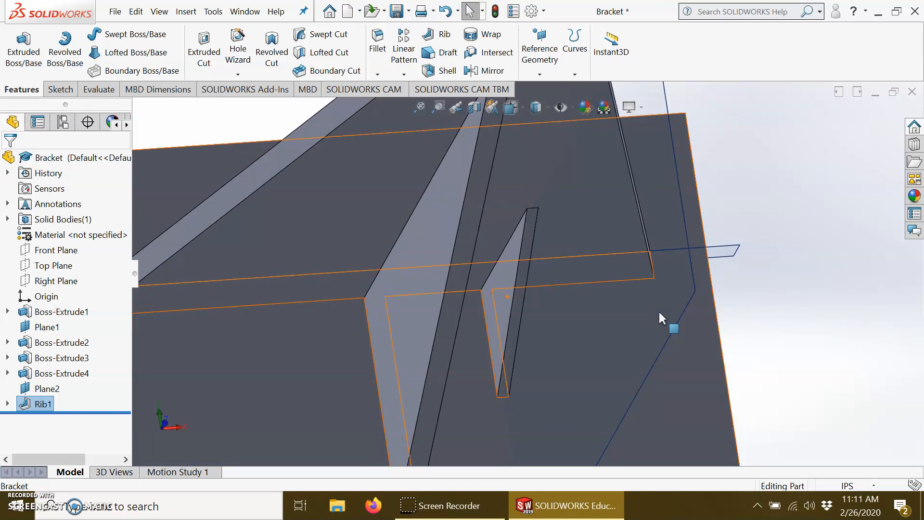
pyautogui.scroll(-6, 656, 315)
pyautogui.moveTo(656, 320); pyautogui.dragTo(638, 327, button='middle')
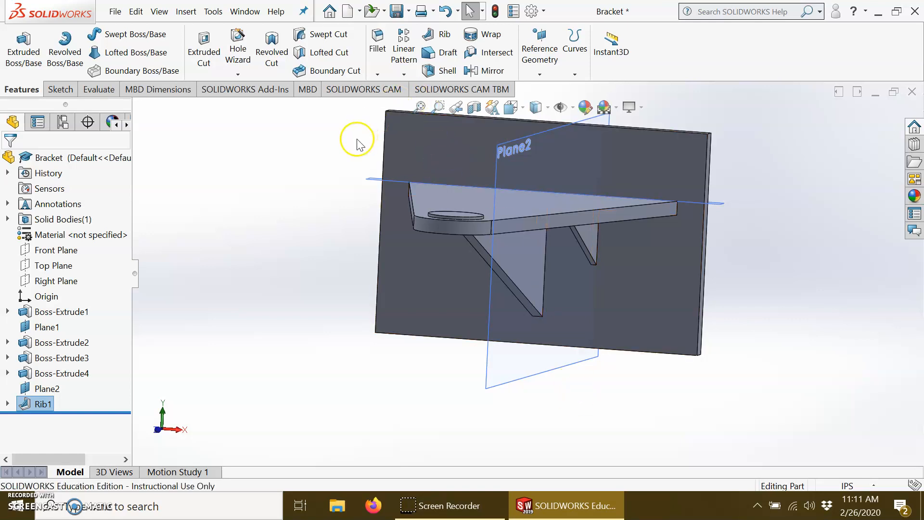
pyautogui.click(492, 71)
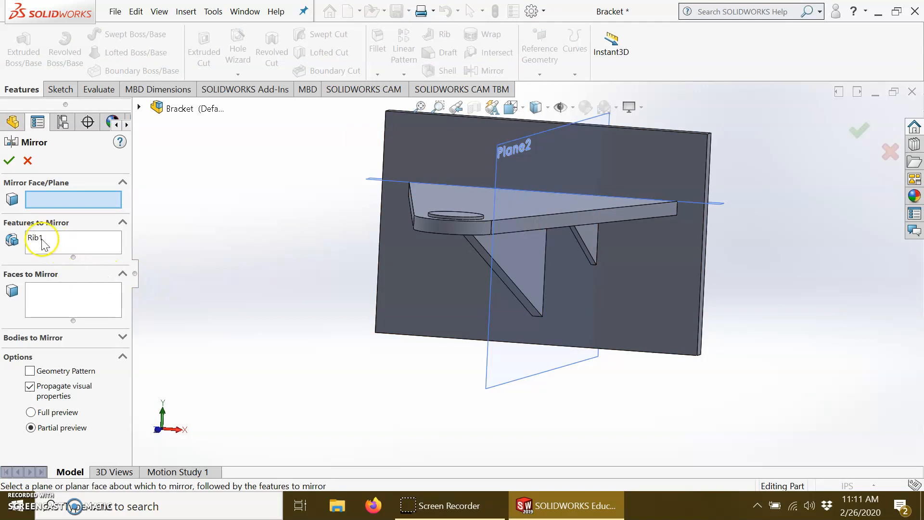
pyautogui.click(69, 239)
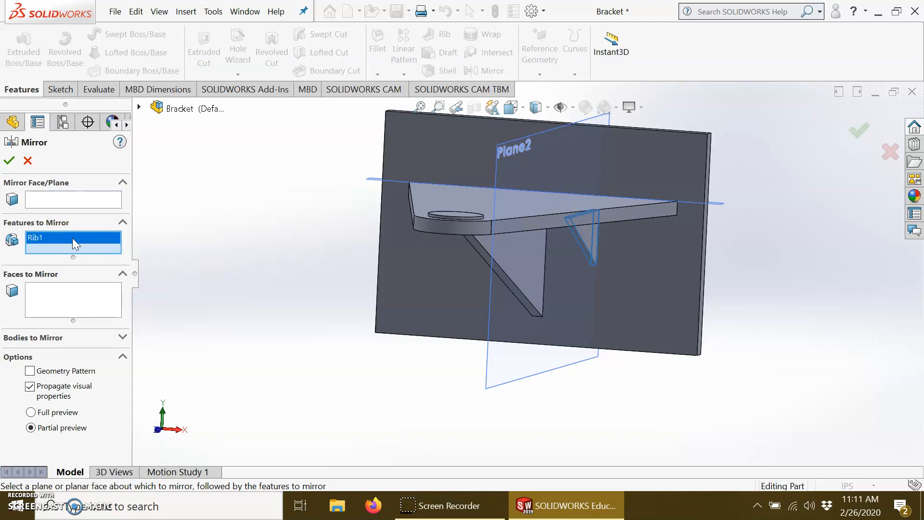
pyautogui.click(139, 108)
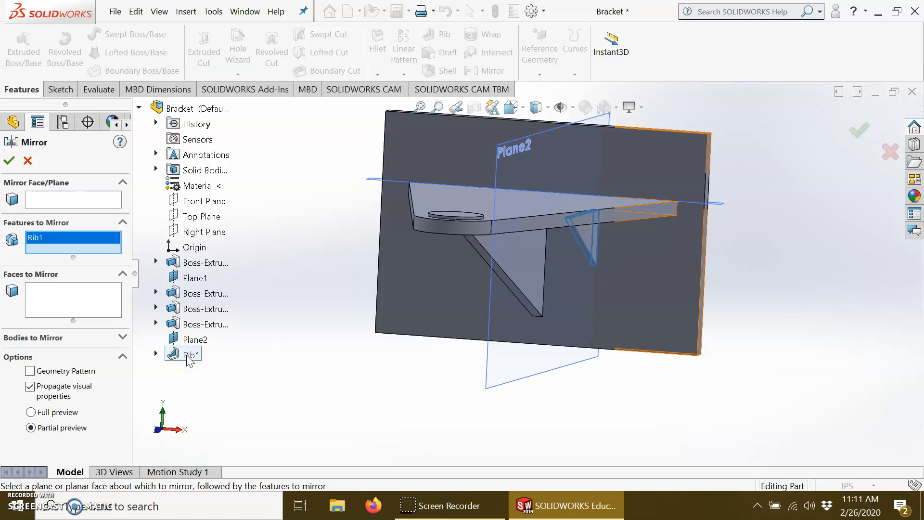
pyautogui.click(75, 203)
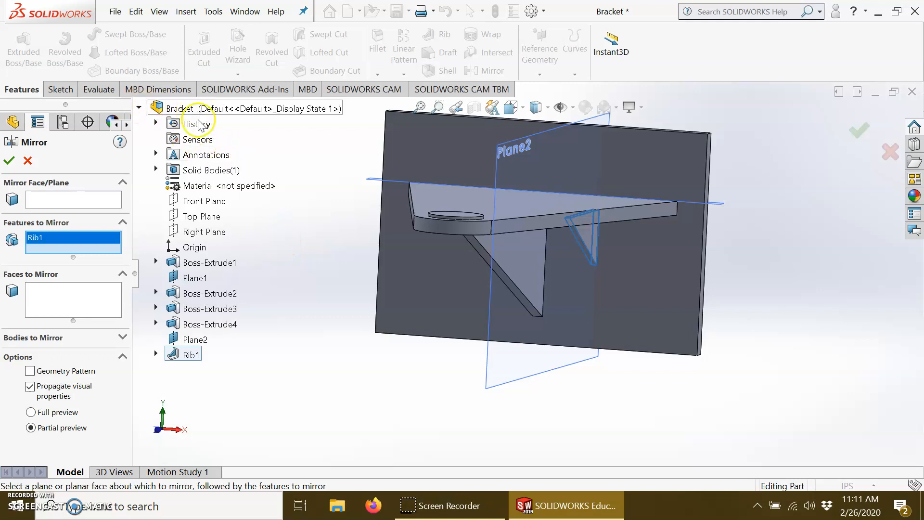
pyautogui.click(72, 199)
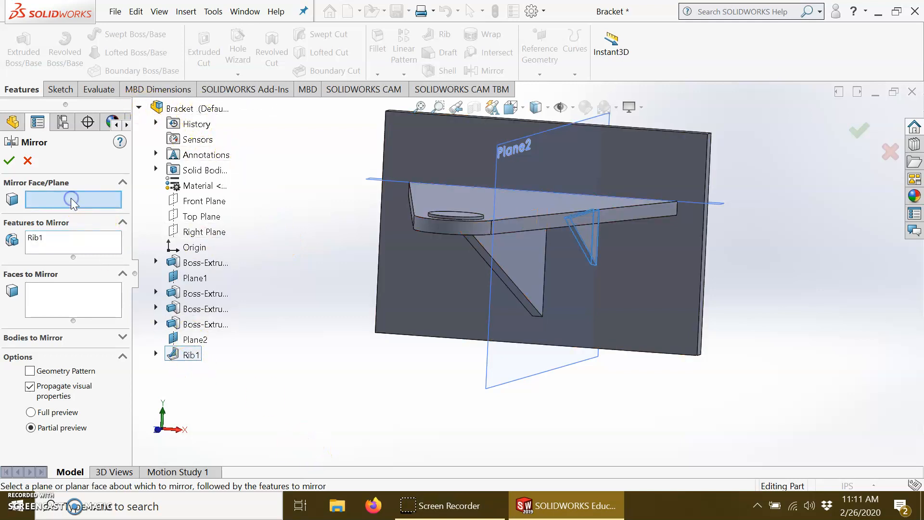
pyautogui.click(195, 233)
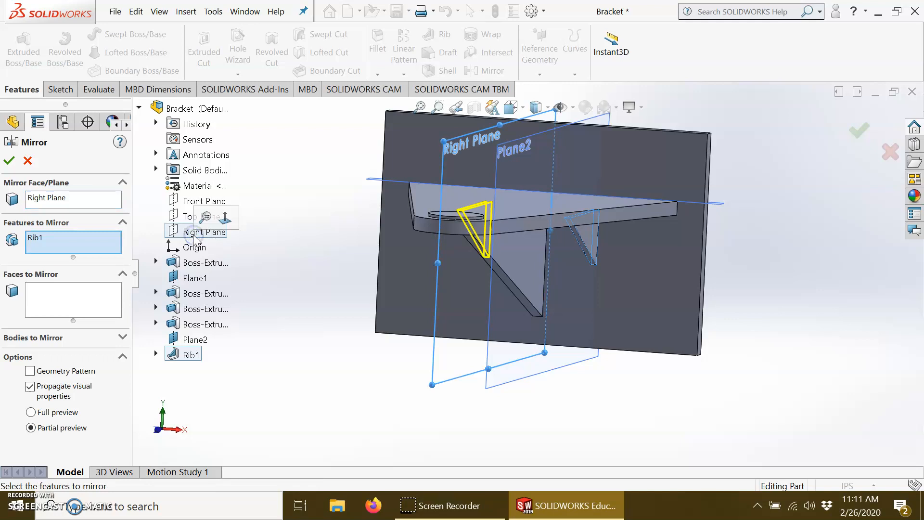
pyautogui.moveTo(325, 329); pyautogui.dragTo(355, 323, button='middle')
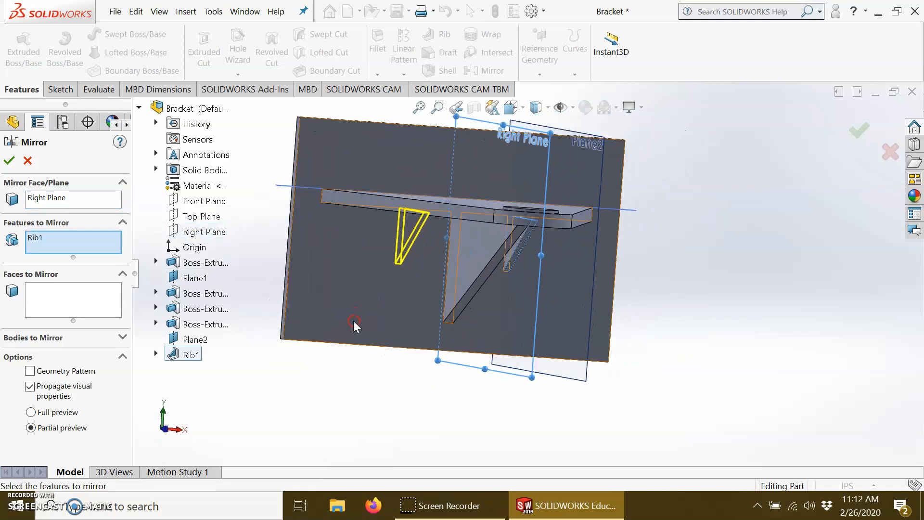
pyautogui.click(11, 161)
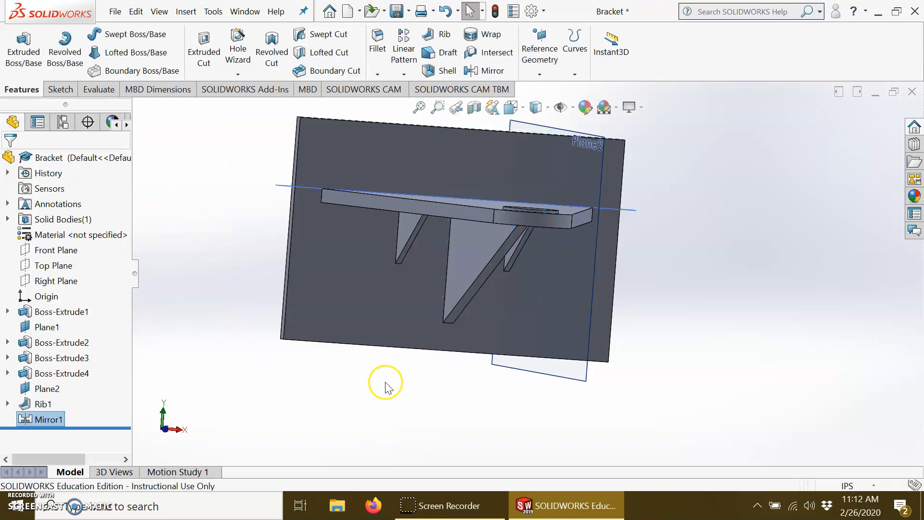
# Step: Start an Extruded Cut with its sketch on the top face of the round boss
pyautogui.moveTo(515, 348)
pyautogui.mouseDown(button='middle')
pyautogui.moveTo(484, 337)
pyautogui.moveTo(500, 340)
pyautogui.mouseUp(button='middle')
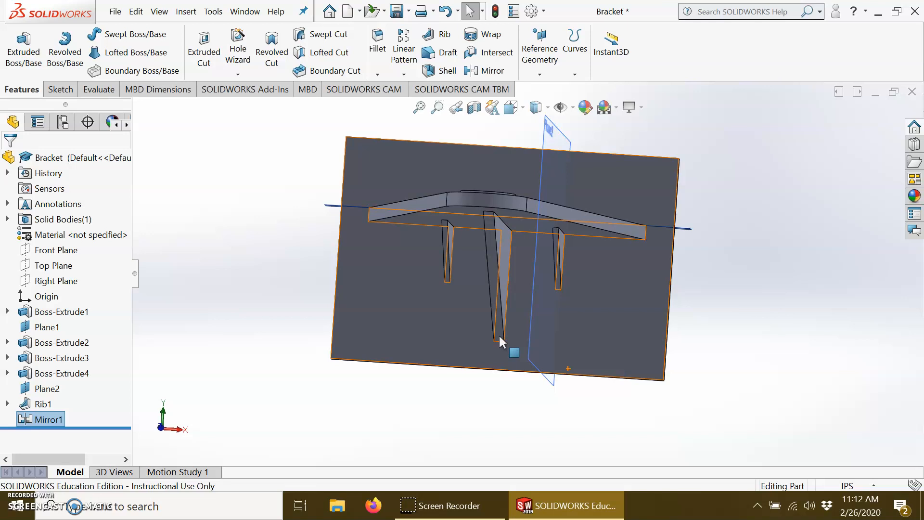
pyautogui.moveTo(584, 306); pyautogui.dragTo(556, 373, button='middle')
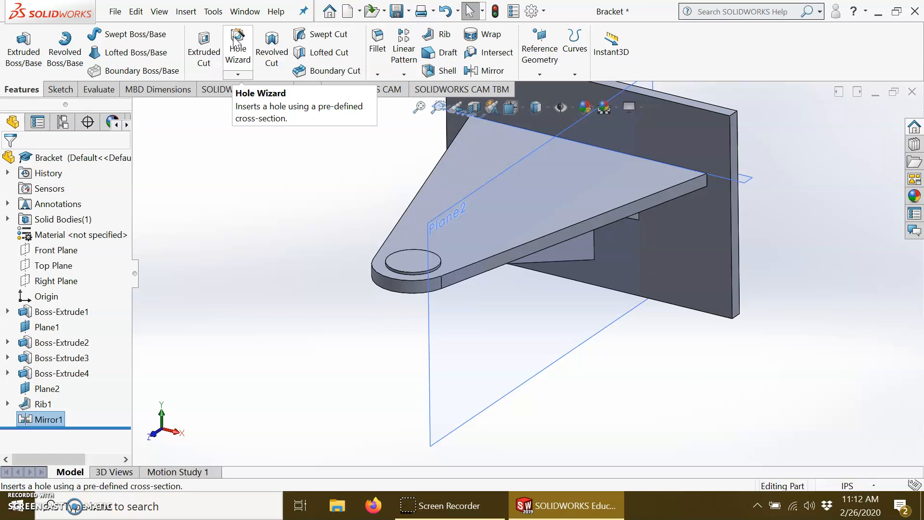
pyautogui.click(206, 46)
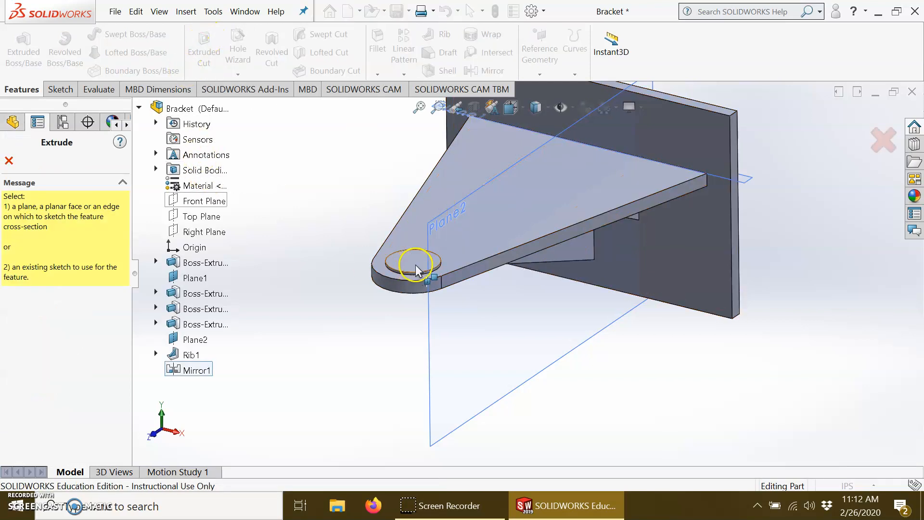
pyautogui.scroll(2, 421, 260)
pyautogui.scroll(-8, 434, 262)
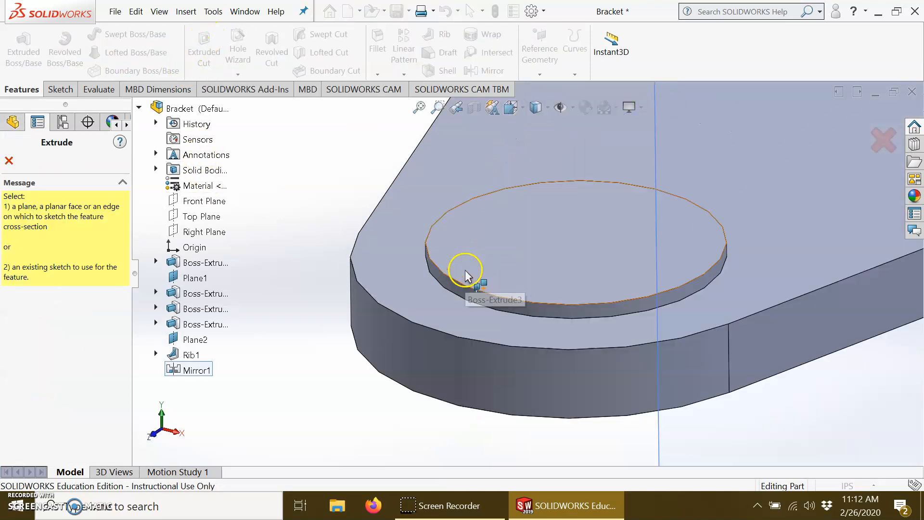
pyautogui.click(594, 268)
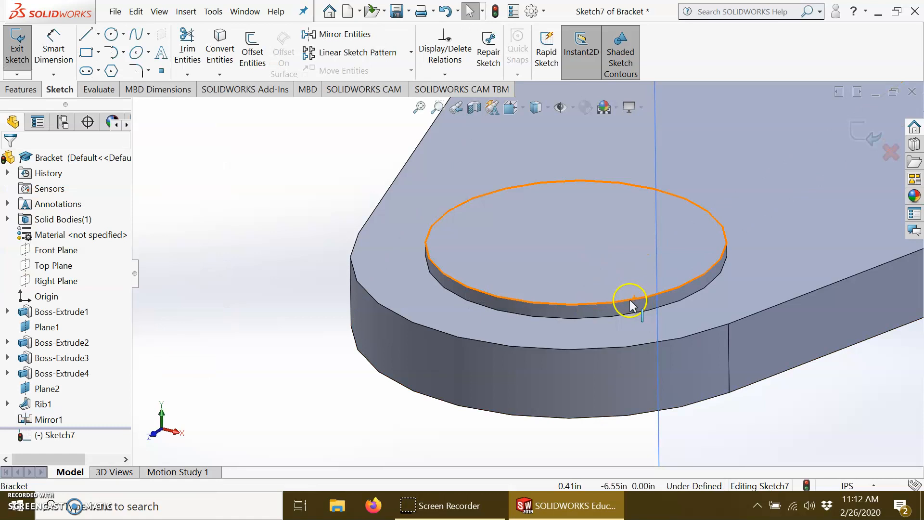
# Step: Sketch a circle about 0.53 in in diameter, centered on the round boss
pyautogui.click(111, 34)
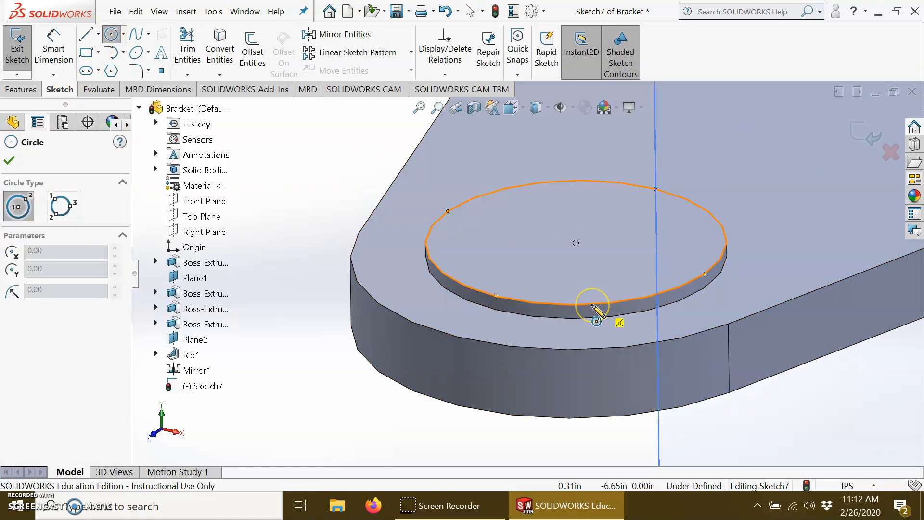
pyautogui.click(576, 243)
pyautogui.click(621, 268)
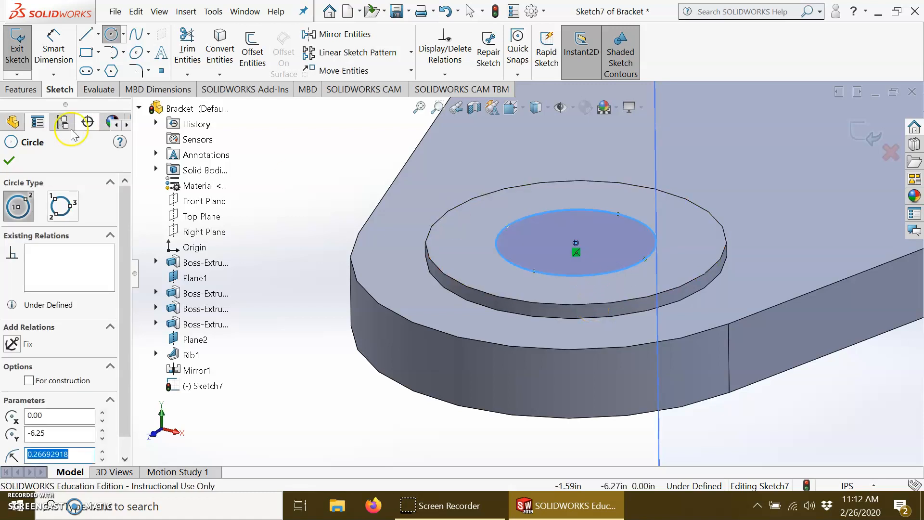
pyautogui.click(11, 161)
# Step: Dimension the circle on the boss with a diameter of 0.5 in
pyautogui.click(54, 48)
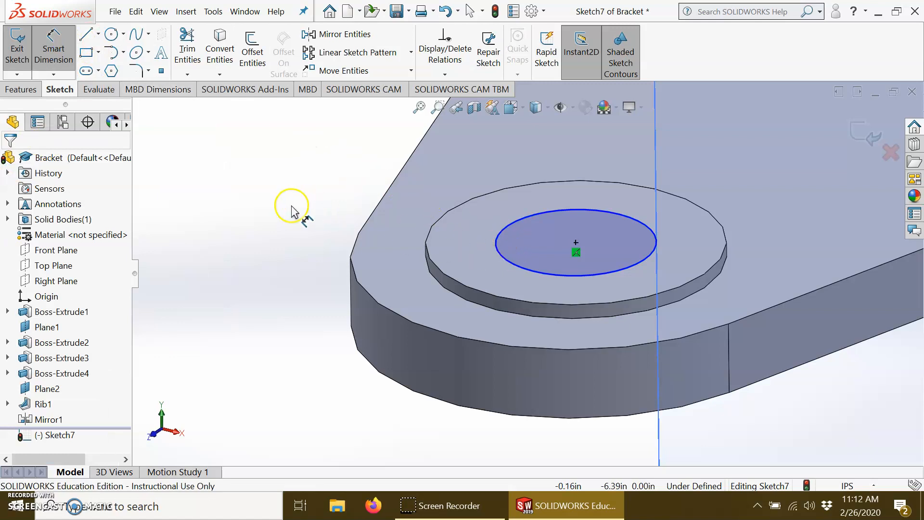
pyautogui.click(518, 222)
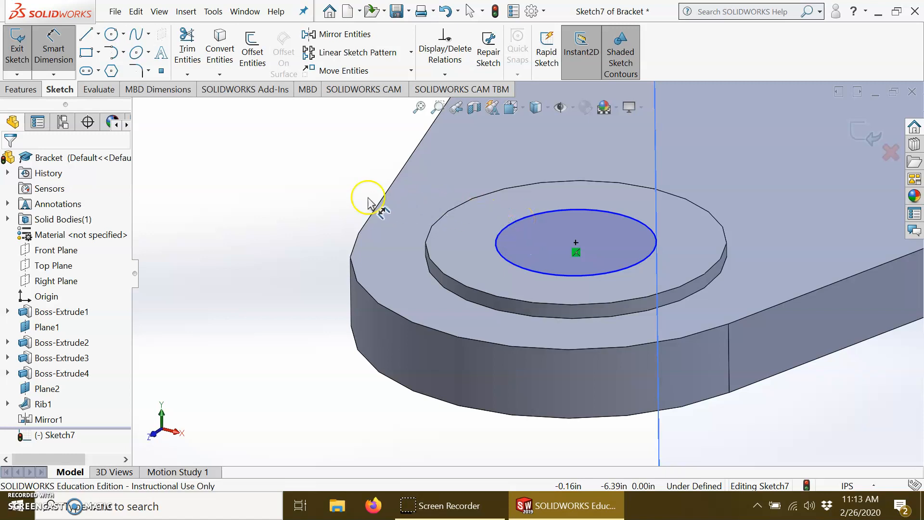
pyautogui.click(331, 194)
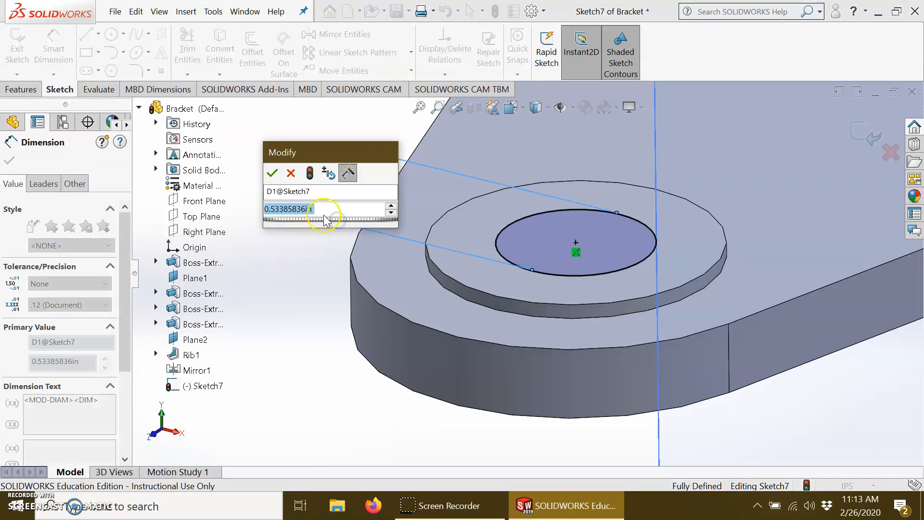
pyautogui.write('.5')
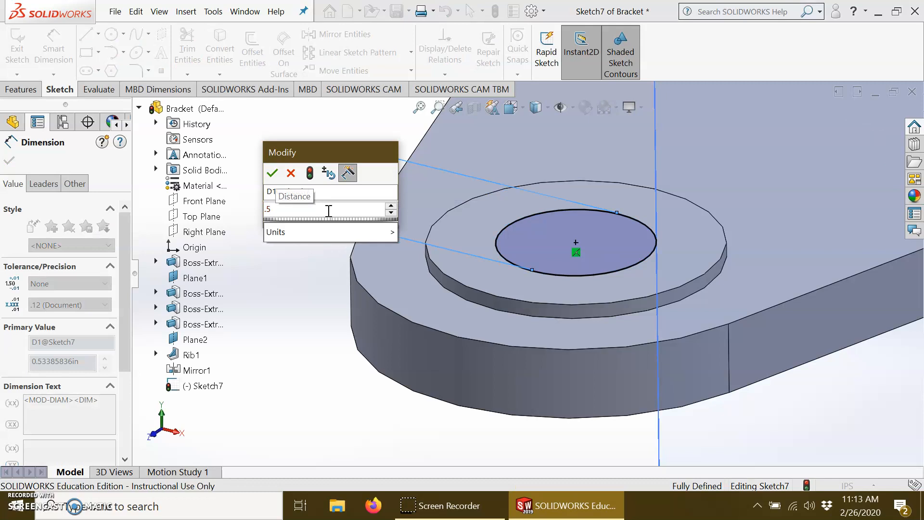
pyautogui.click(271, 173)
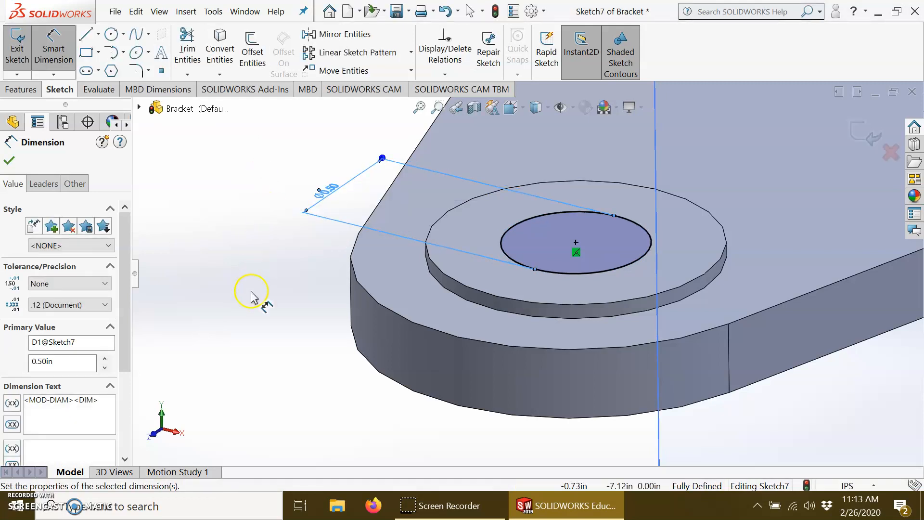
# Step: Finish the boss circle sketch and cut it Through All to make the hole in the round boss
pyautogui.click(9, 162)
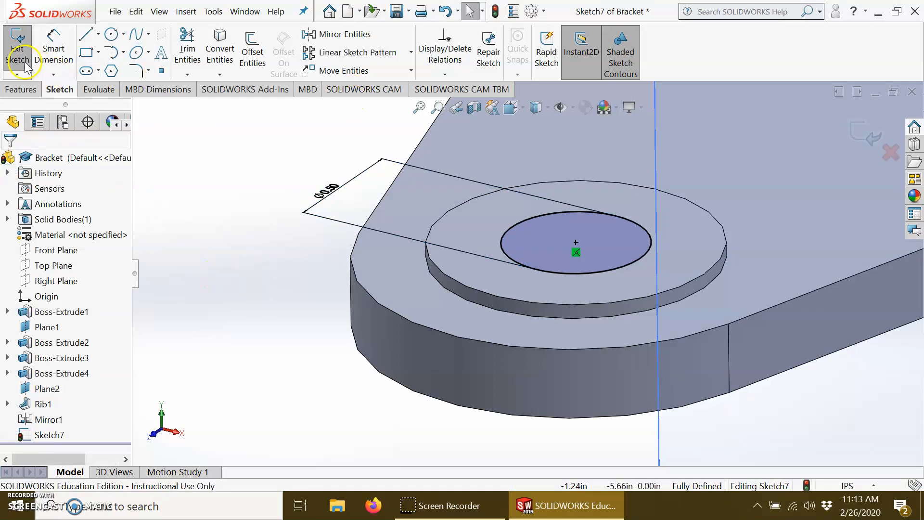
pyautogui.click(18, 48)
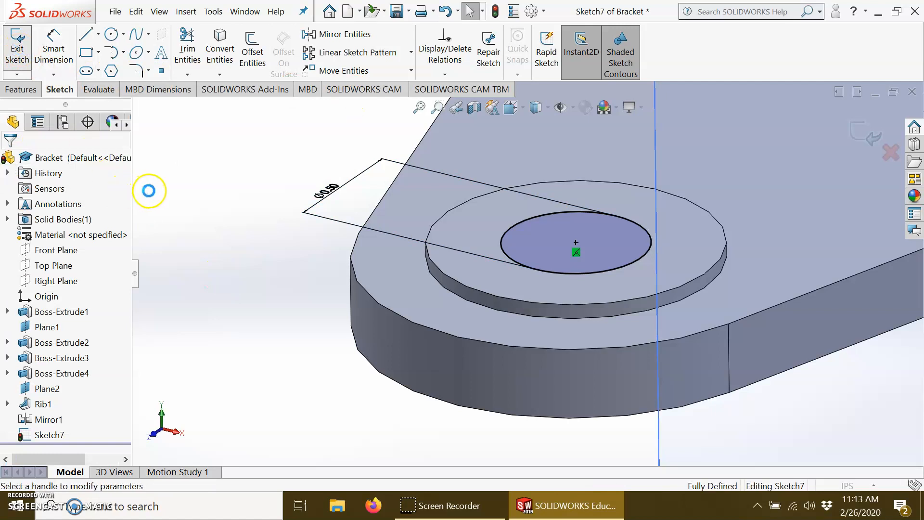
pyautogui.click(87, 236)
pyautogui.click(75, 260)
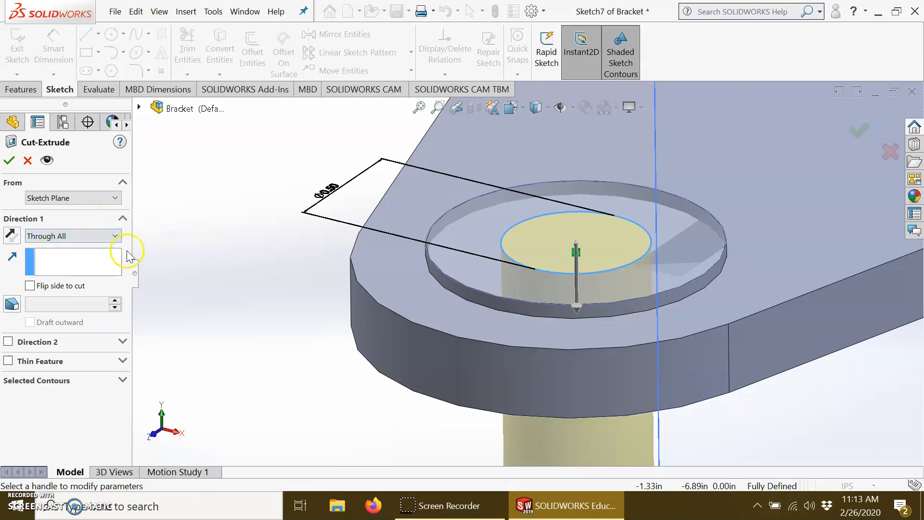
pyautogui.click(10, 160)
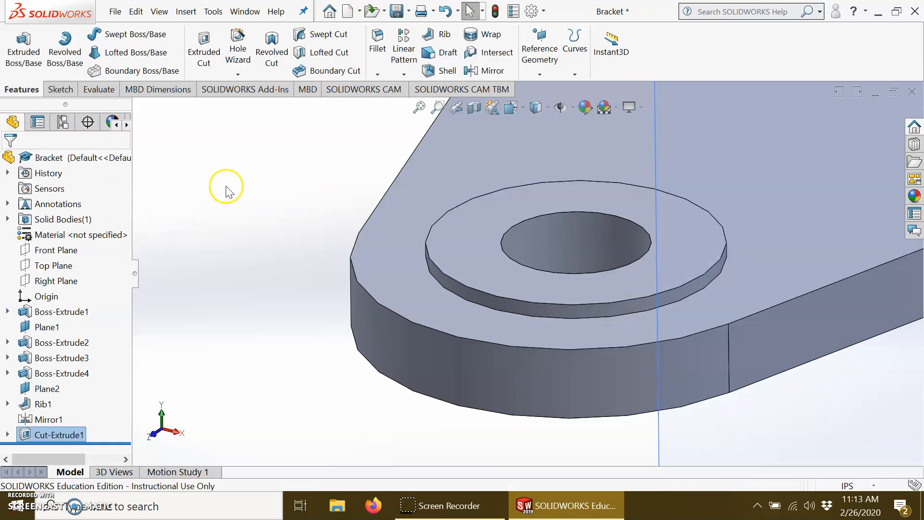
# Step: Start an Extruded Cut with its sketch on the back plate's face, on the side with the arm
pyautogui.scroll(7, 733, 269)
pyautogui.moveTo(722, 268); pyautogui.dragTo(689, 244, button='middle')
pyautogui.scroll(-5, 528, 217)
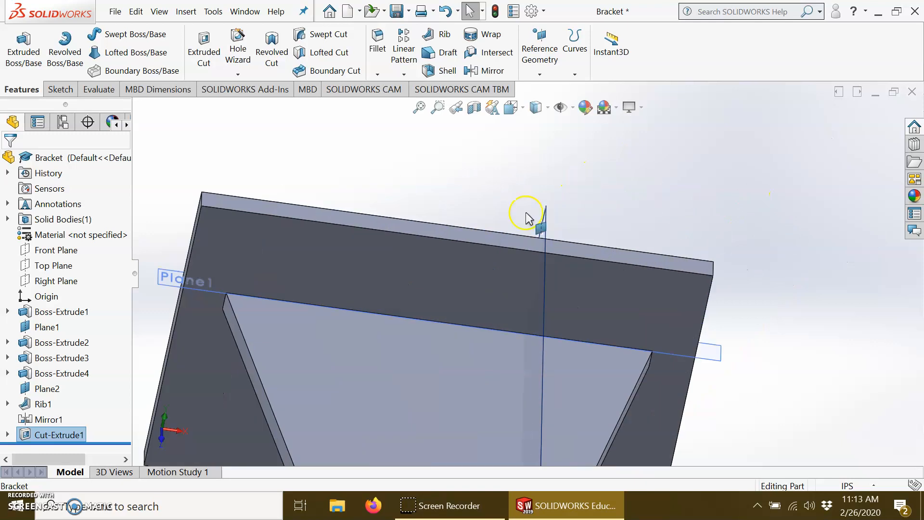
pyautogui.moveTo(182, 285); pyautogui.dragTo(214, 216, button='middle')
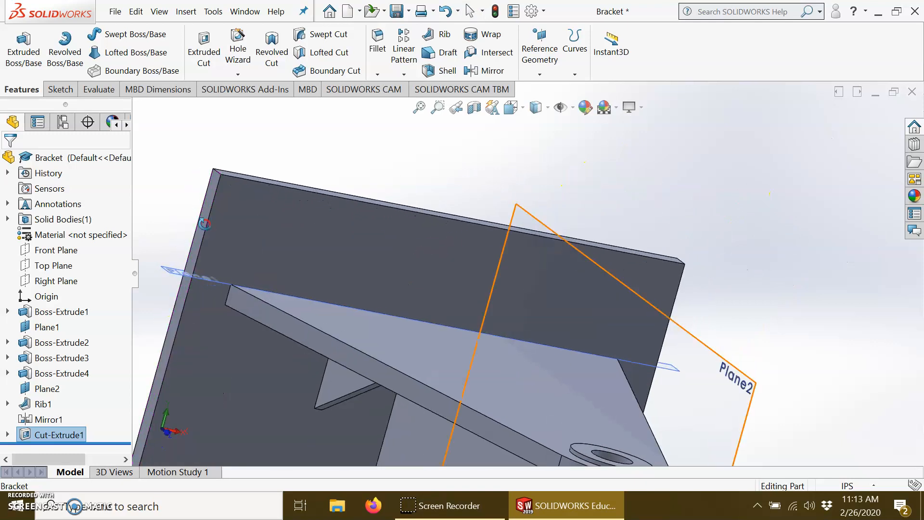
pyautogui.scroll(-3, 212, 189)
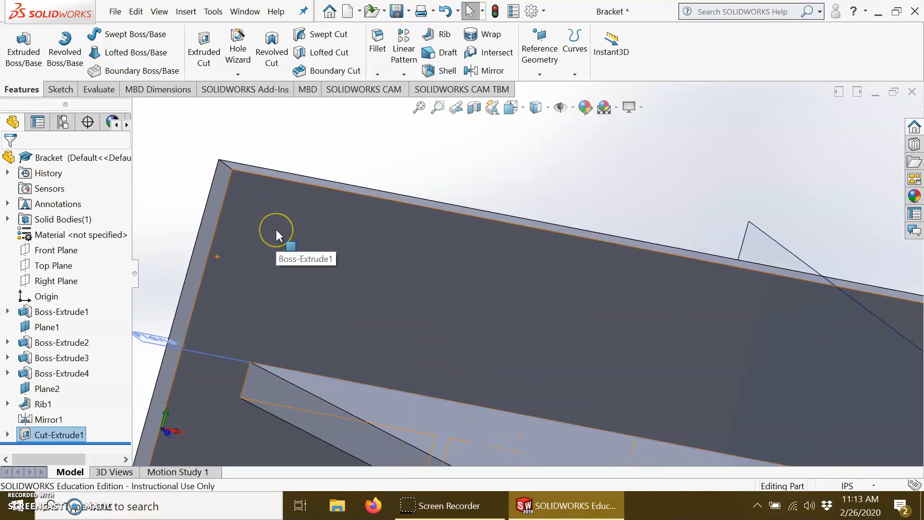
pyautogui.click(31, 59)
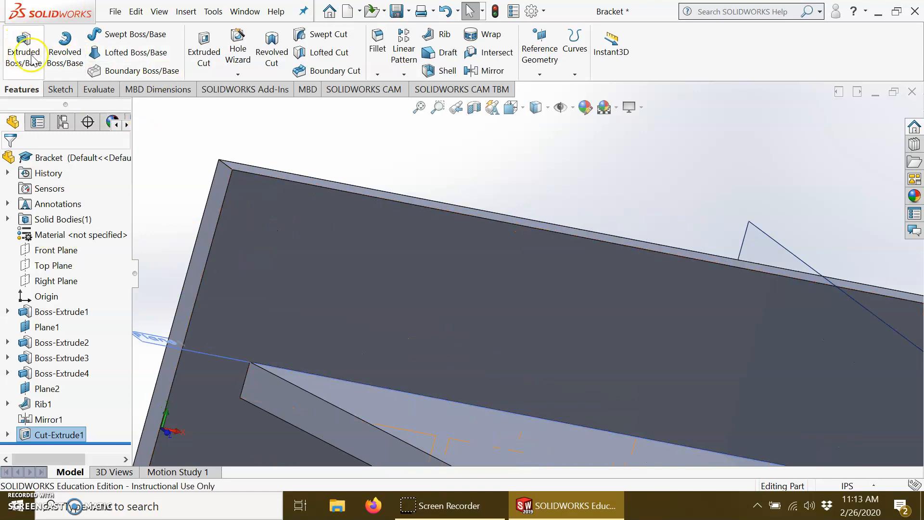
pyautogui.click(264, 207)
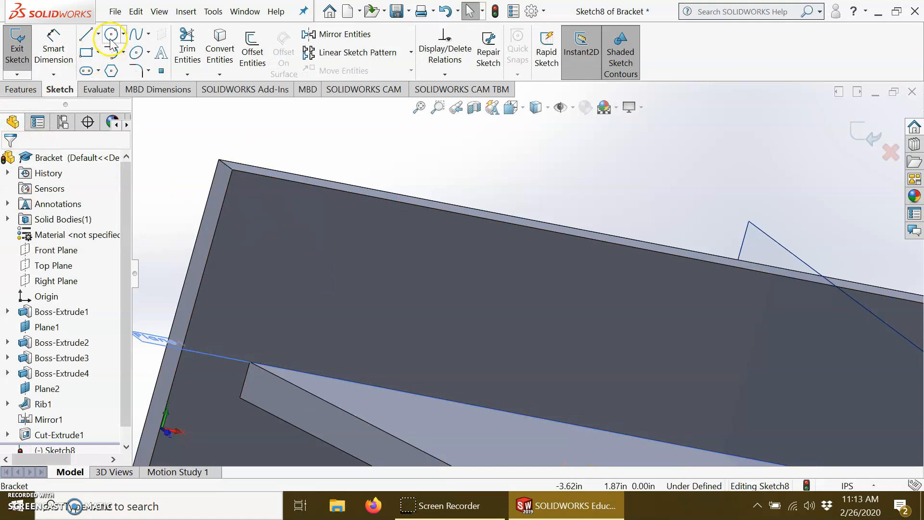
# Step: Sketch a circle about 0.81 in in diameter near the upper corner of the back plate
pyautogui.click(111, 35)
pyautogui.click(271, 261)
pyautogui.click(316, 295)
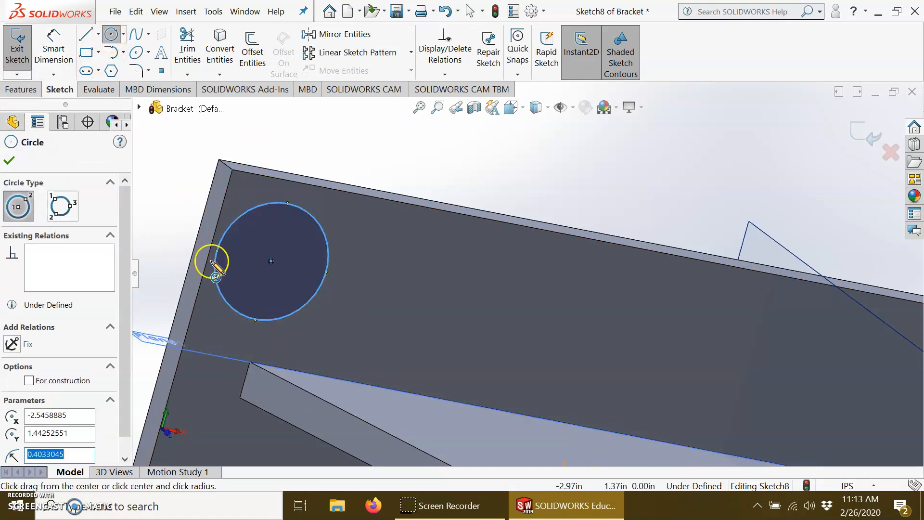
pyautogui.click(9, 160)
# Step: Dimension the plate circle with a diameter of 0.375 in
pyautogui.click(53, 48)
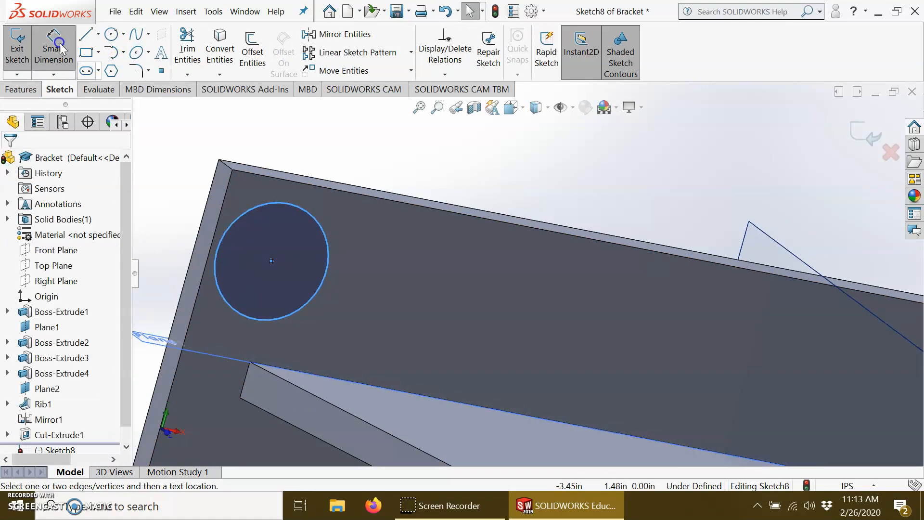
pyautogui.click(316, 291)
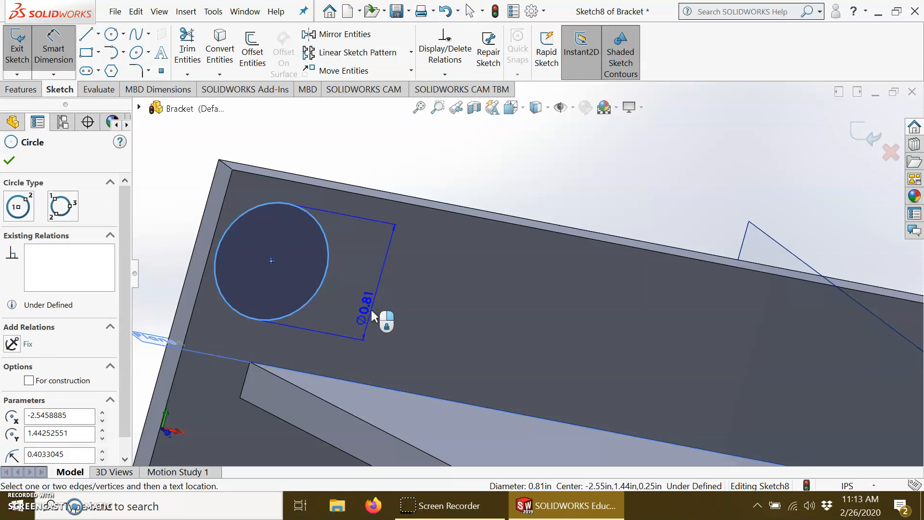
pyautogui.click(371, 310)
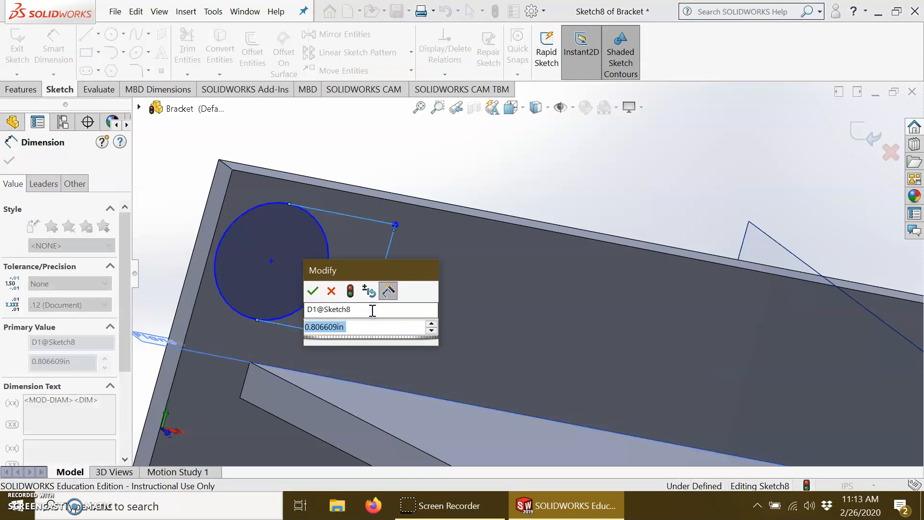
pyautogui.write('.')
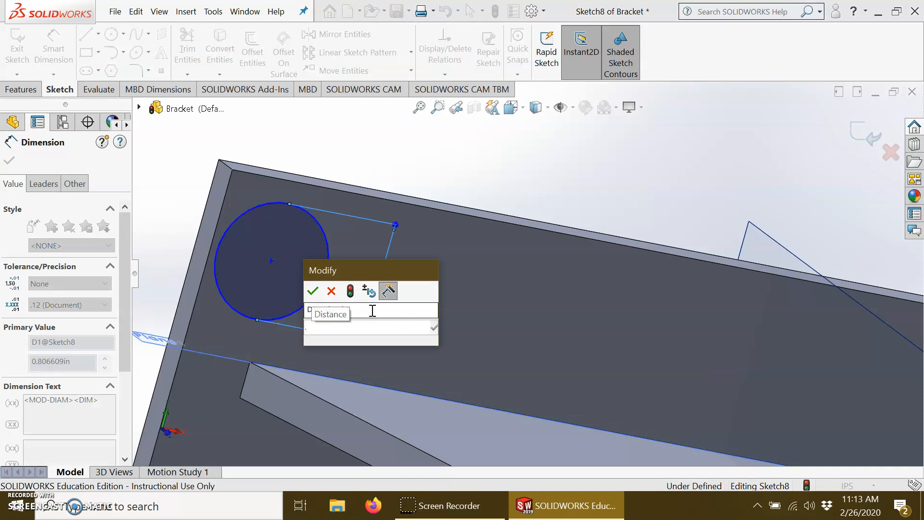
pyautogui.write('375')
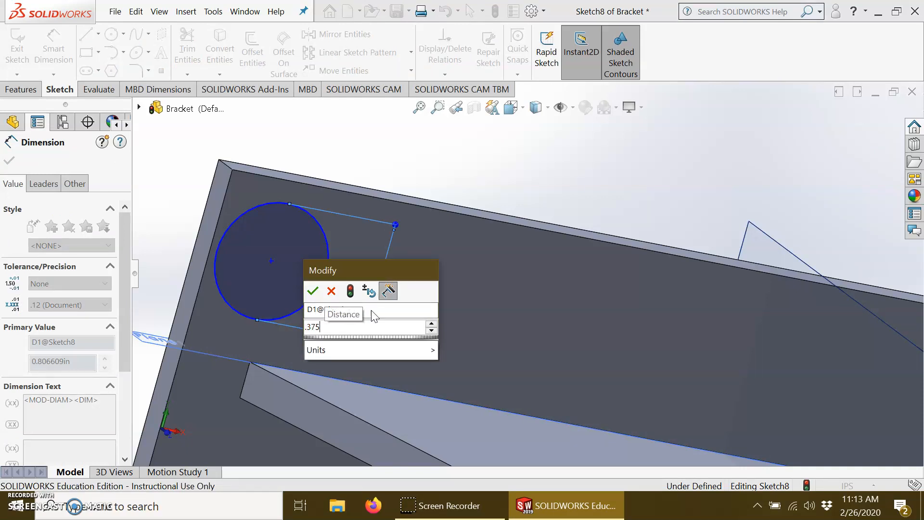
pyautogui.press('Return')
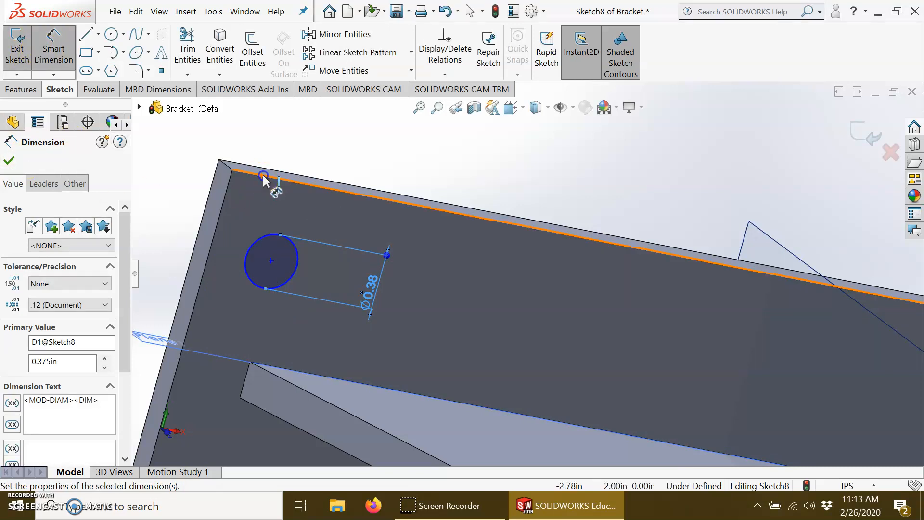
# Step: Dimension the circle's center 0.5 in from the top edge of the back plate
pyautogui.click(263, 177)
pyautogui.click(271, 260)
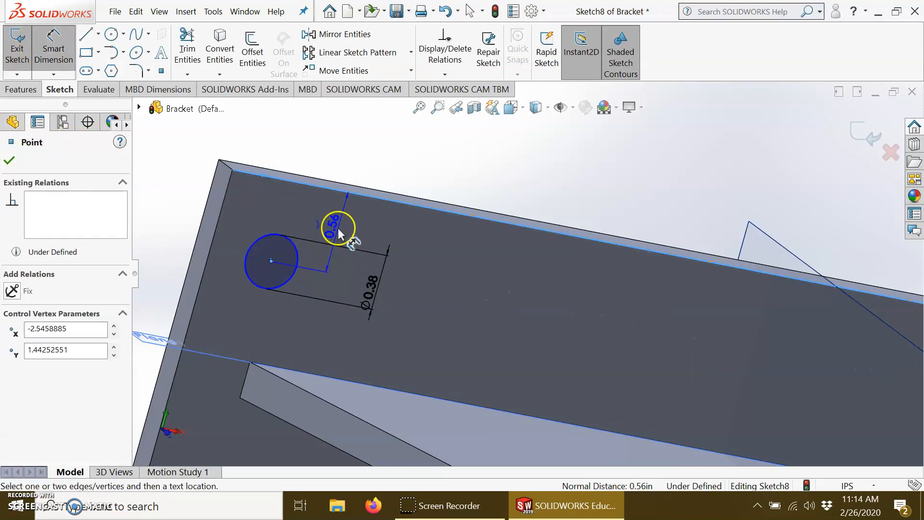
pyautogui.click(339, 231)
pyautogui.write('.5')
pyautogui.press('Return')
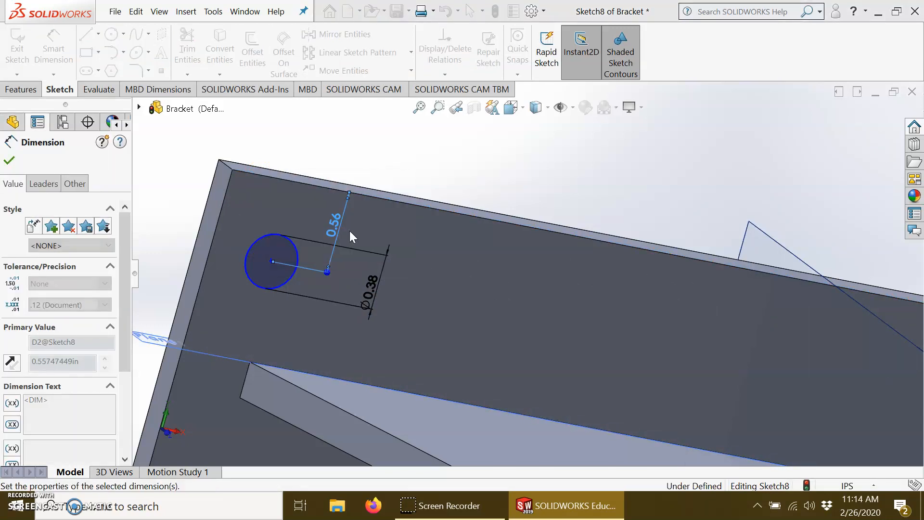
# Step: Dimension the circle's center 0.5 in from the nearby vertical side edge of the back plate
pyautogui.click(217, 231)
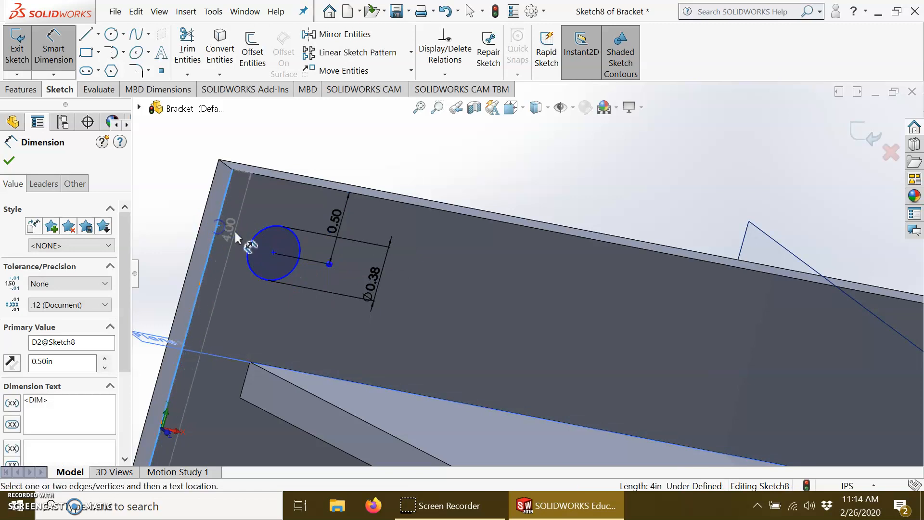
pyautogui.click(273, 253)
pyautogui.click(230, 299)
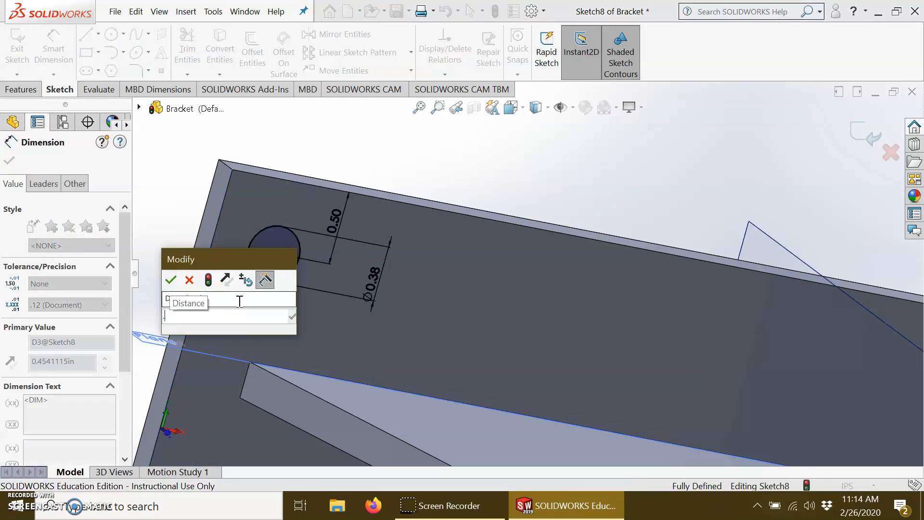
pyautogui.press('Return')
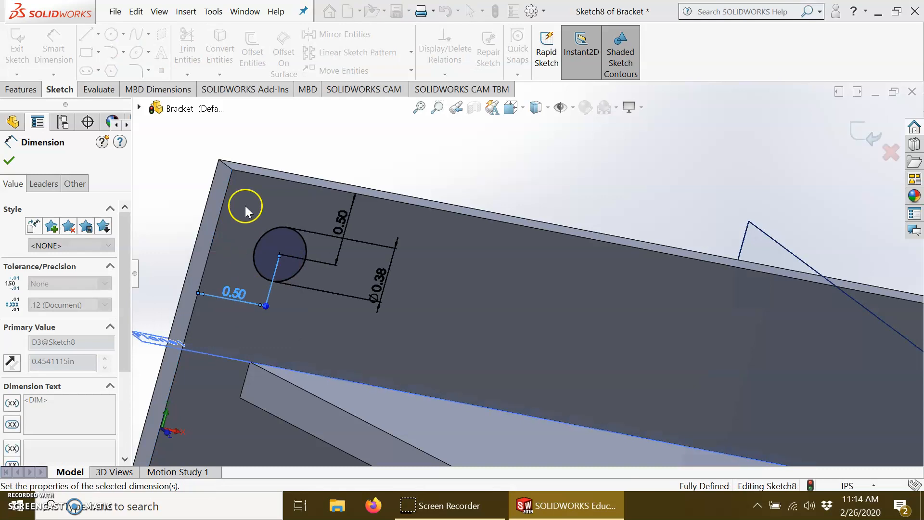
pyautogui.click(11, 162)
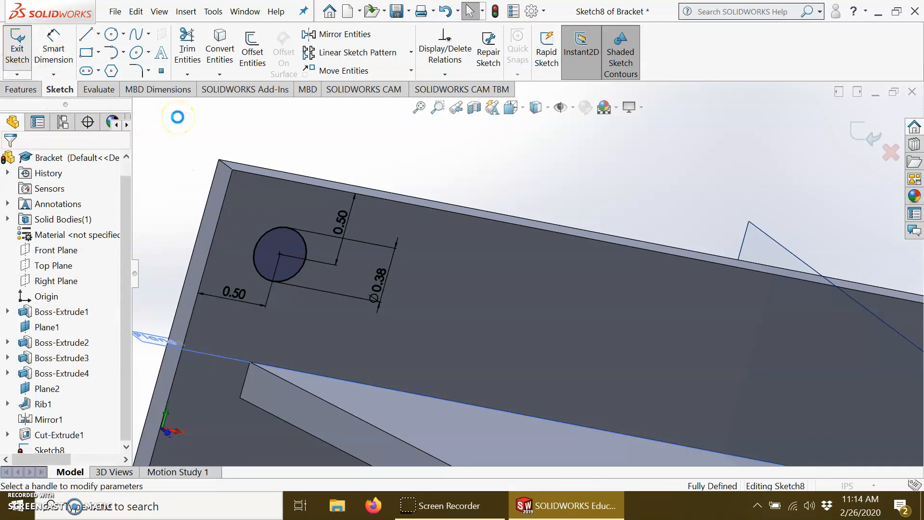
# Step: Cut the corner circle Through All the back plate
pyautogui.click(103, 235)
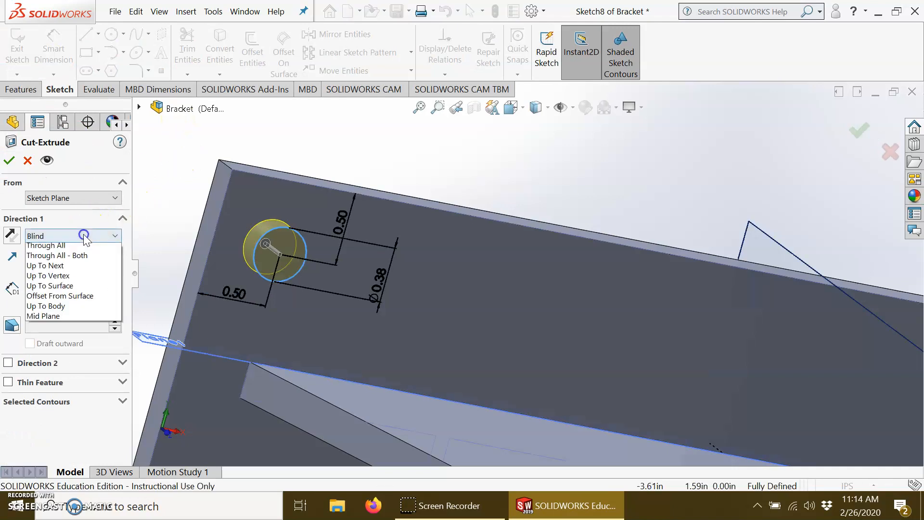
pyautogui.click(53, 247)
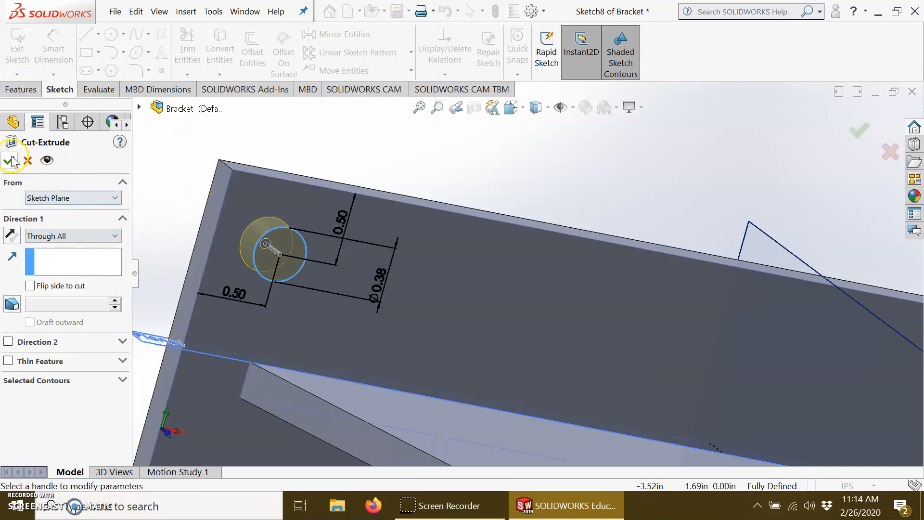
pyautogui.press('Return')
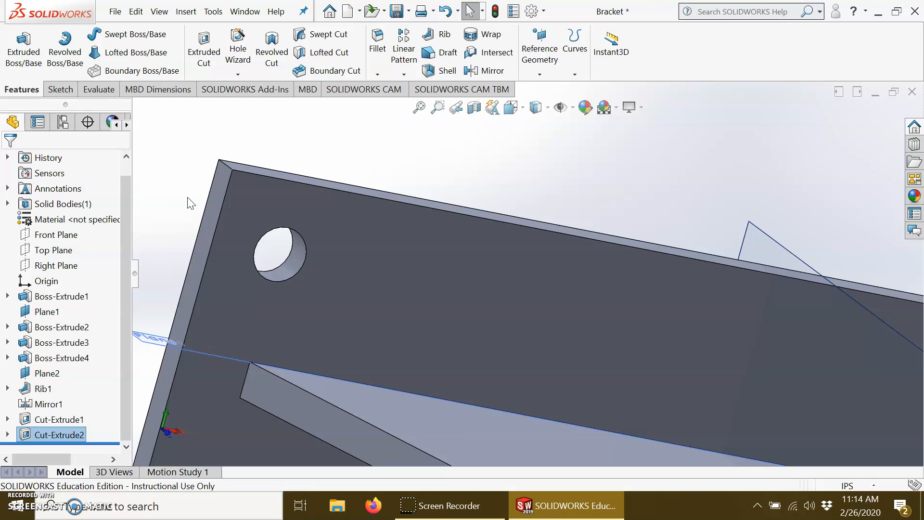
# Step: Start a Linear Pattern of the corner hole, with Direction 1 along the plate's top edge and 5 in spacing
pyautogui.scroll(6, 548, 303)
pyautogui.moveTo(597, 302); pyautogui.dragTo(510, 292, button='middle')
pyautogui.scroll(-5, 506, 298)
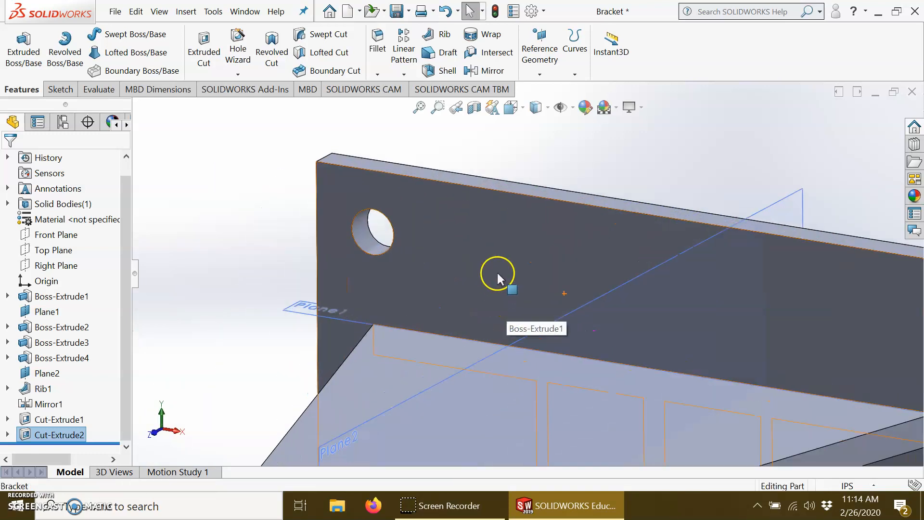
pyautogui.click(406, 62)
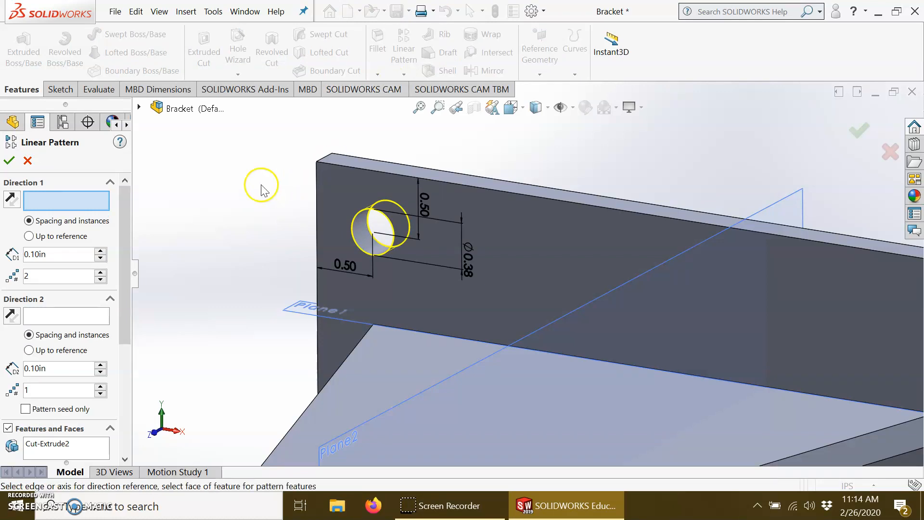
pyautogui.click(55, 205)
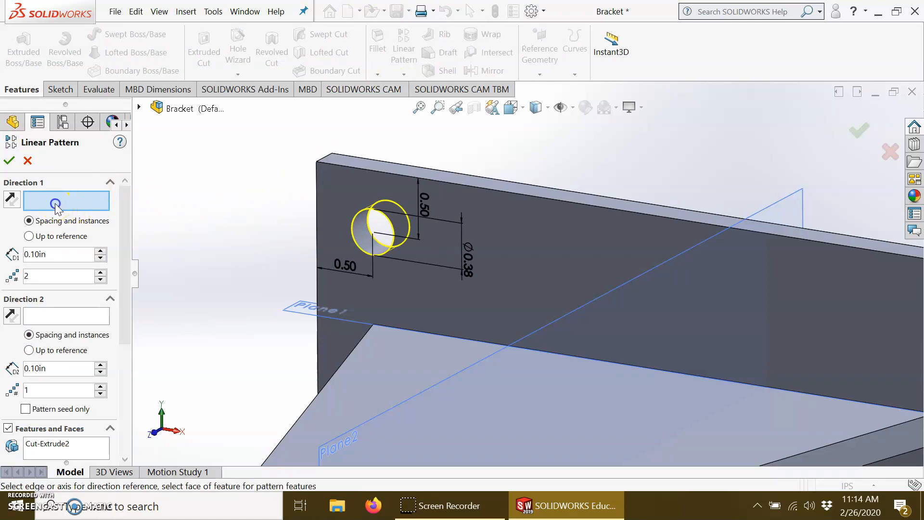
pyautogui.click(532, 195)
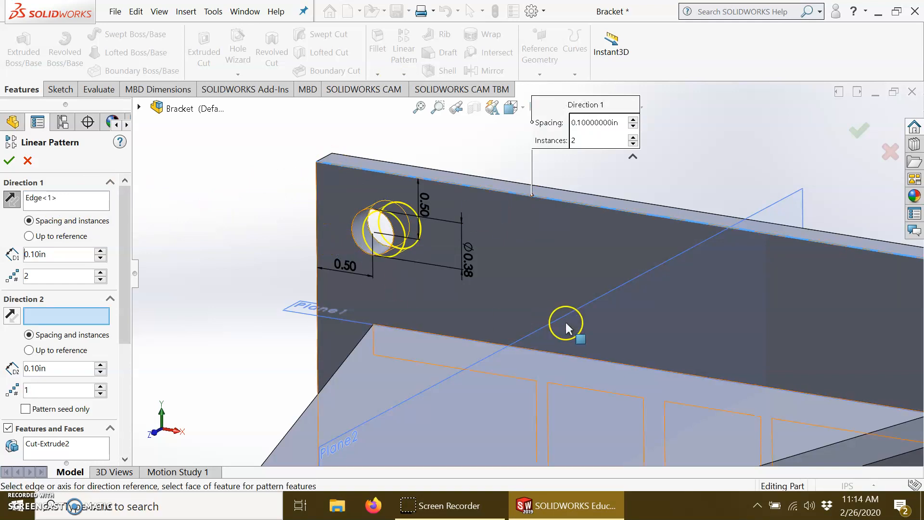
pyautogui.scroll(4, 578, 325)
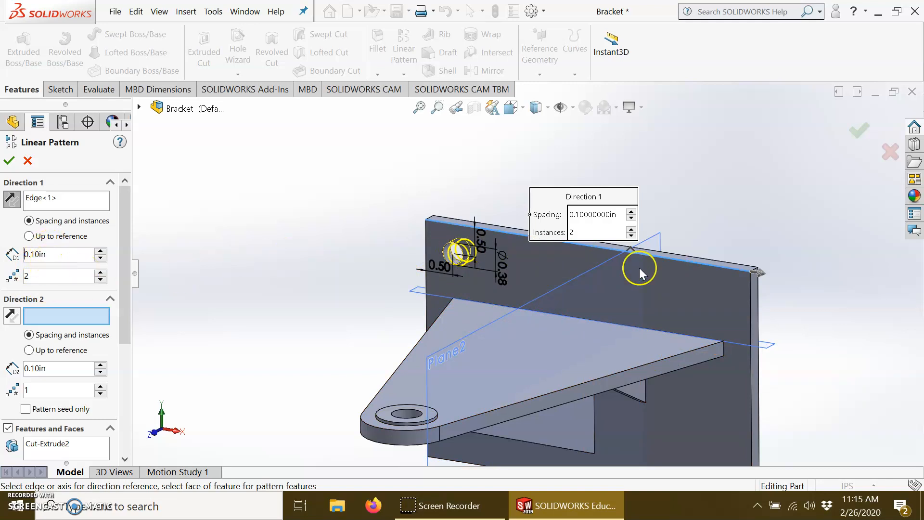
pyautogui.doubleClick(36, 259)
pyautogui.write('5')
pyautogui.click(74, 205)
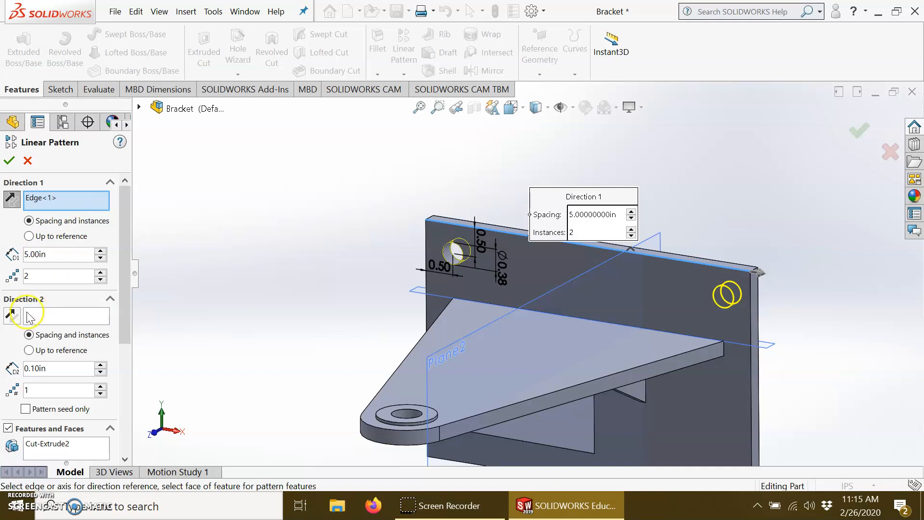
# Step: Set Direction 2 along the plate's vertical side edge with 2 instances spaced 3 in, and complete the hole pattern
pyautogui.click(63, 318)
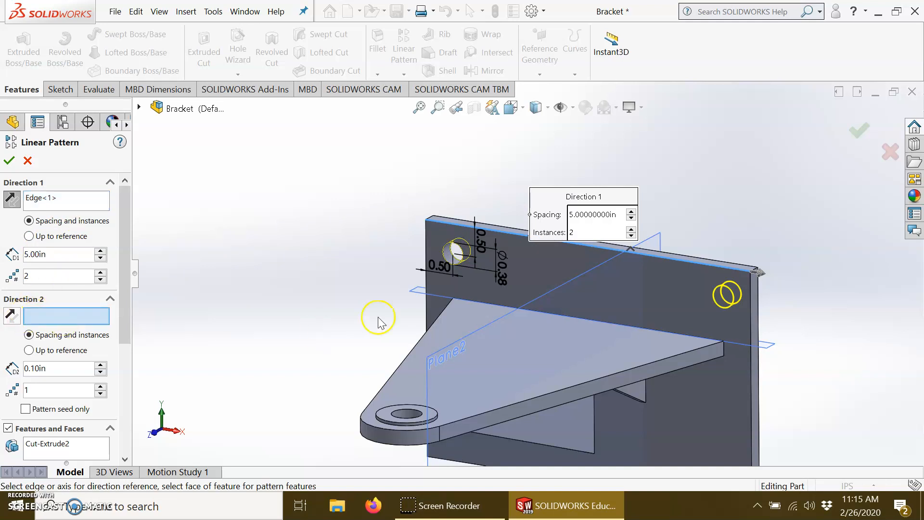
pyautogui.click(426, 245)
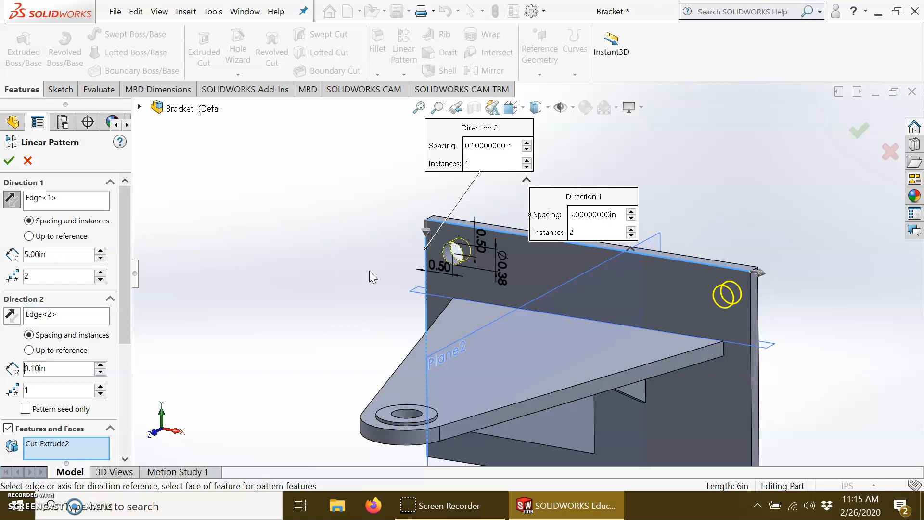
pyautogui.click(44, 391)
pyautogui.write('2')
pyautogui.click(67, 372)
pyautogui.write('3')
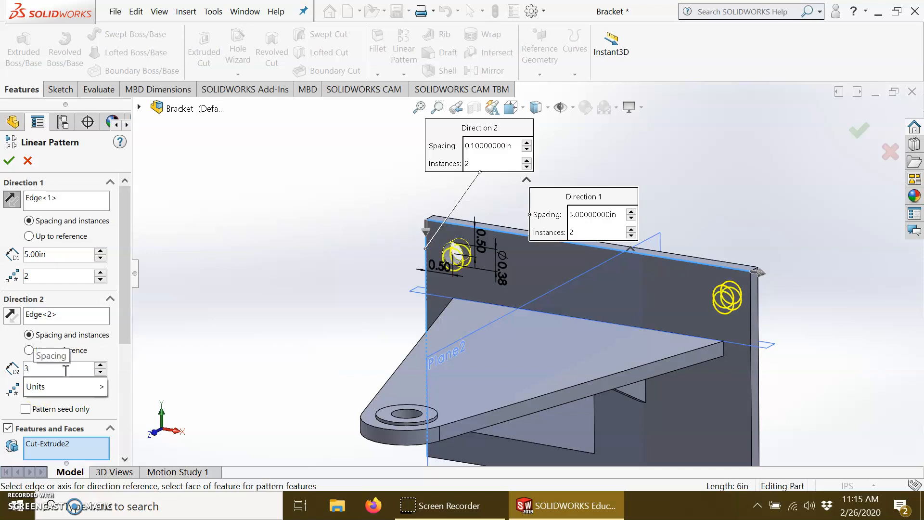
pyautogui.moveTo(67, 386)
pyautogui.moveTo(154, 289); pyautogui.dragTo(380, 268, button='middle')
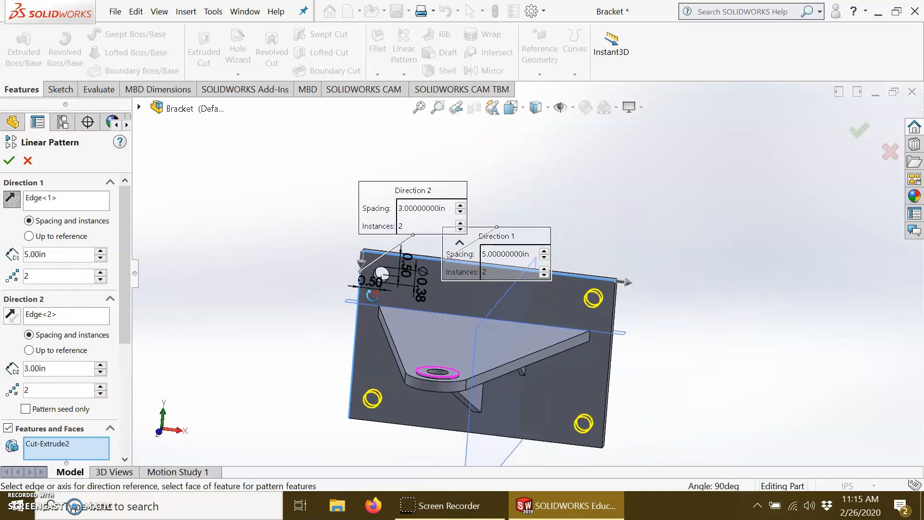
pyautogui.click(9, 160)
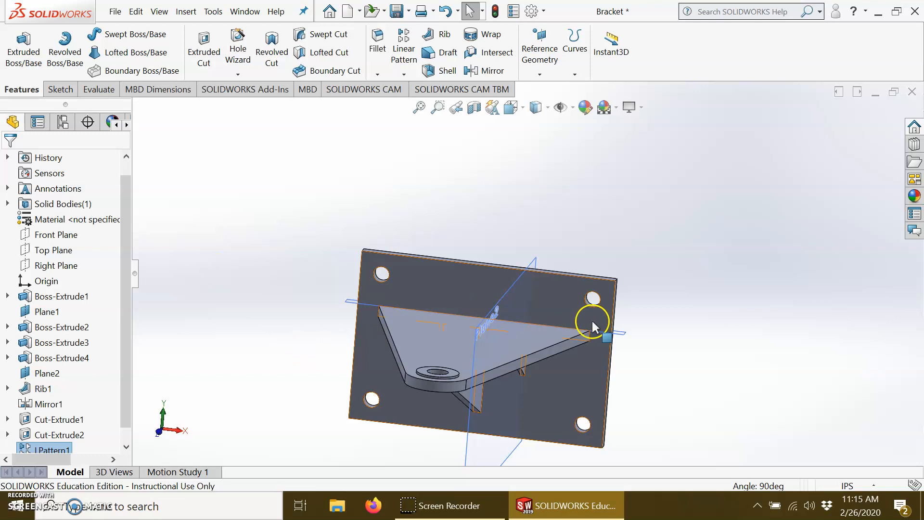
pyautogui.scroll(2, 590, 322)
pyautogui.scroll(-3, 509, 322)
pyautogui.scroll(-2, 509, 322)
pyautogui.scroll(1, 508, 324)
pyautogui.moveTo(487, 304); pyautogui.dragTo(464, 305, button='middle')
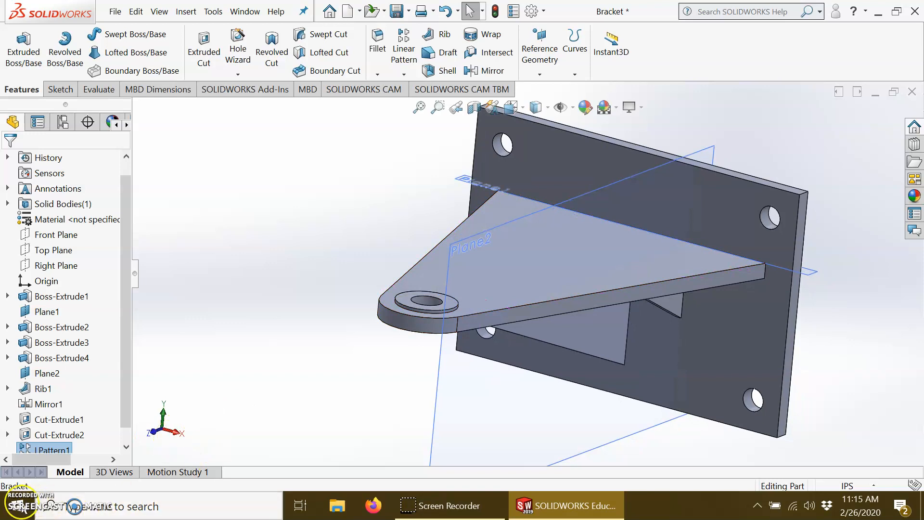